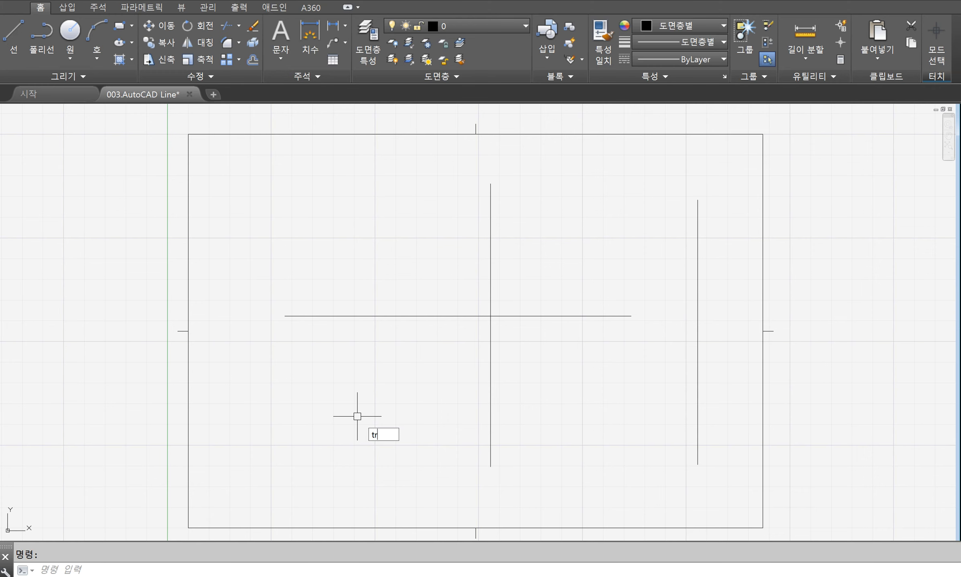
{"action": "type", "text": "iM"}
{"action": "key", "text": "Return"}
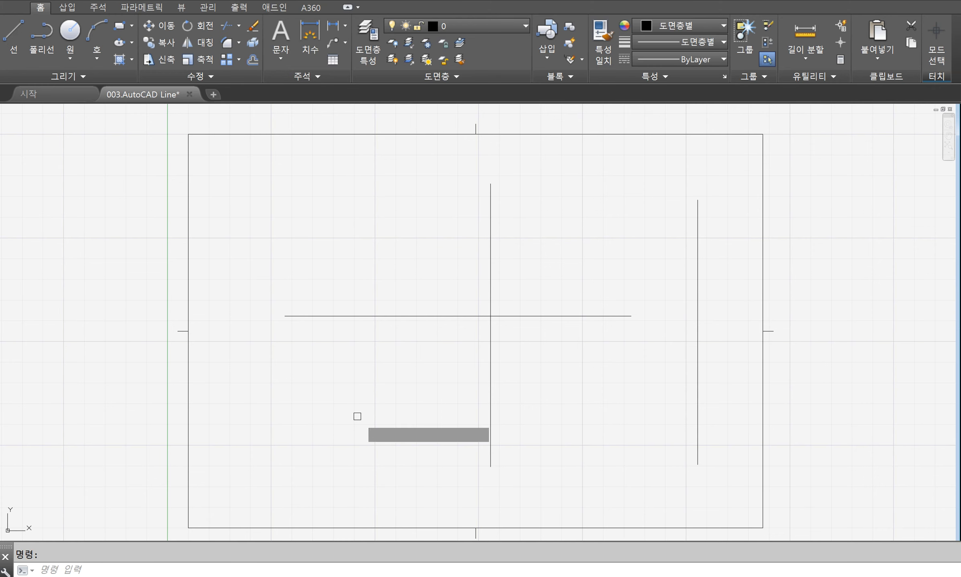
{"action": "key", "text": "Escape"}
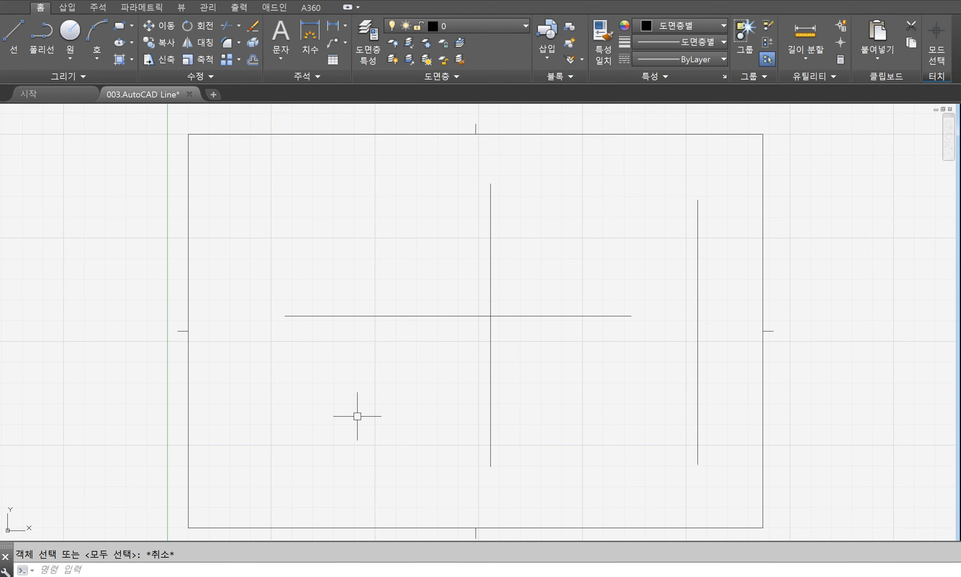
Trim the horizontal line's right-hand part, using the middle vertical line as the cutting edge
{"action": "key", "text": "Return"}
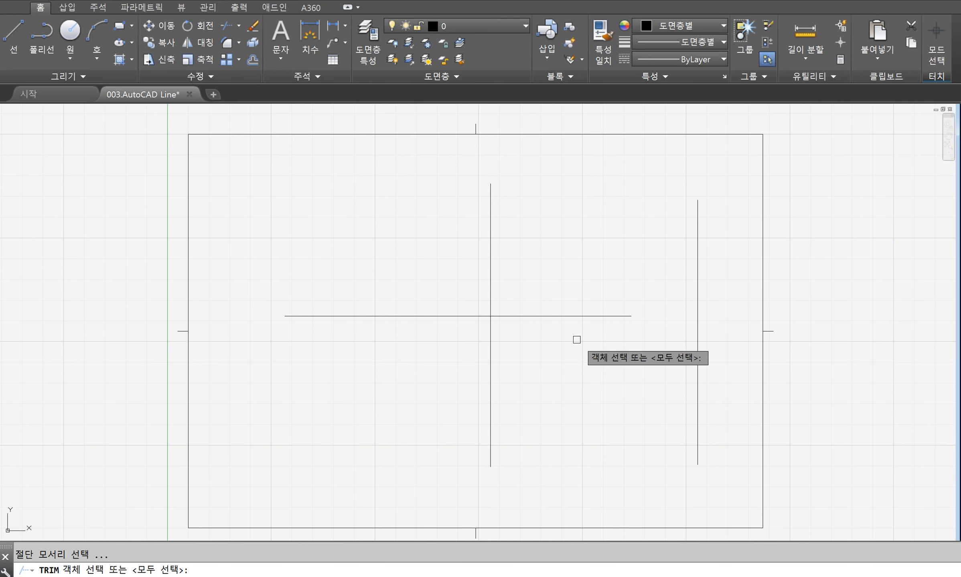
{"action": "left_click", "coordinate": [490, 285]}
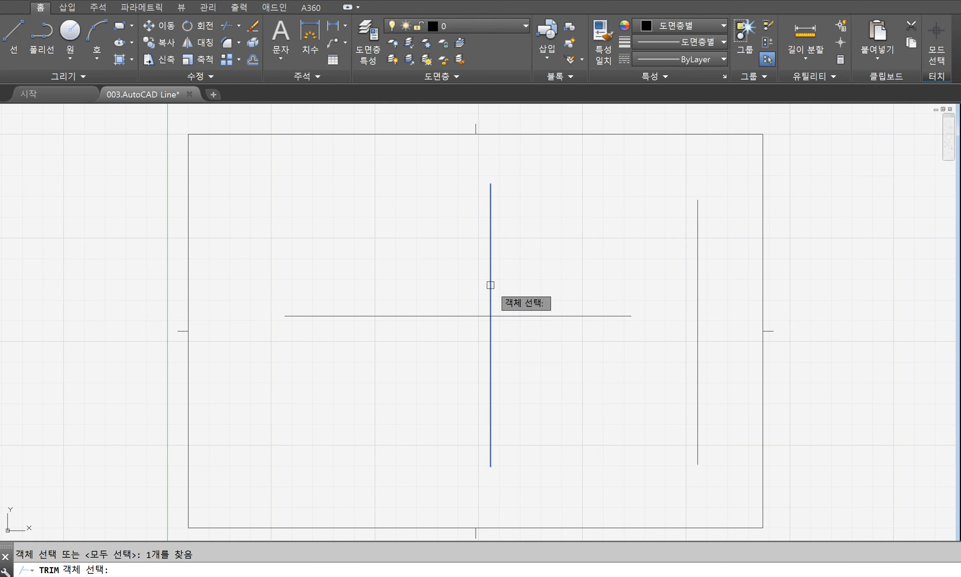
{"action": "key", "text": "Return"}
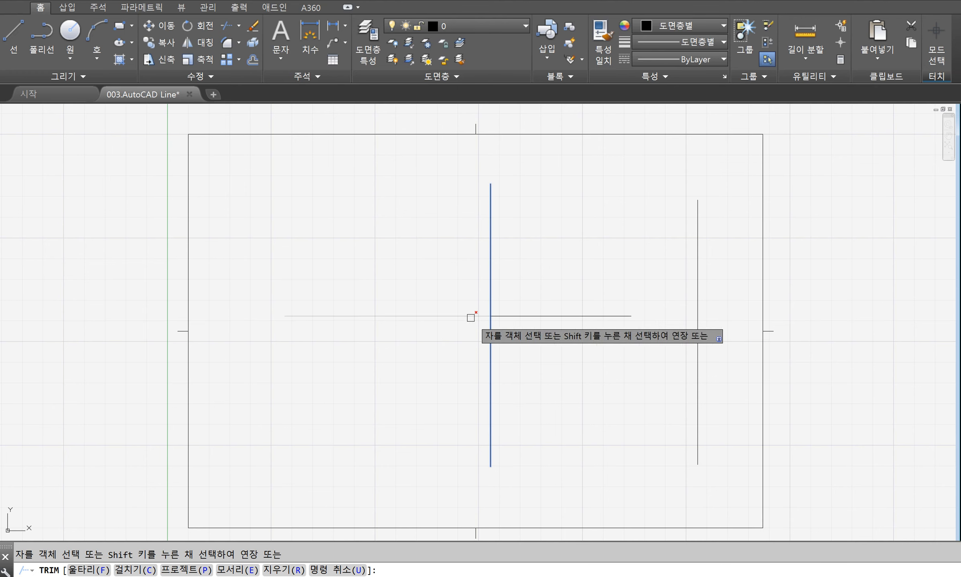
{"action": "left_click", "coordinate": [527, 316]}
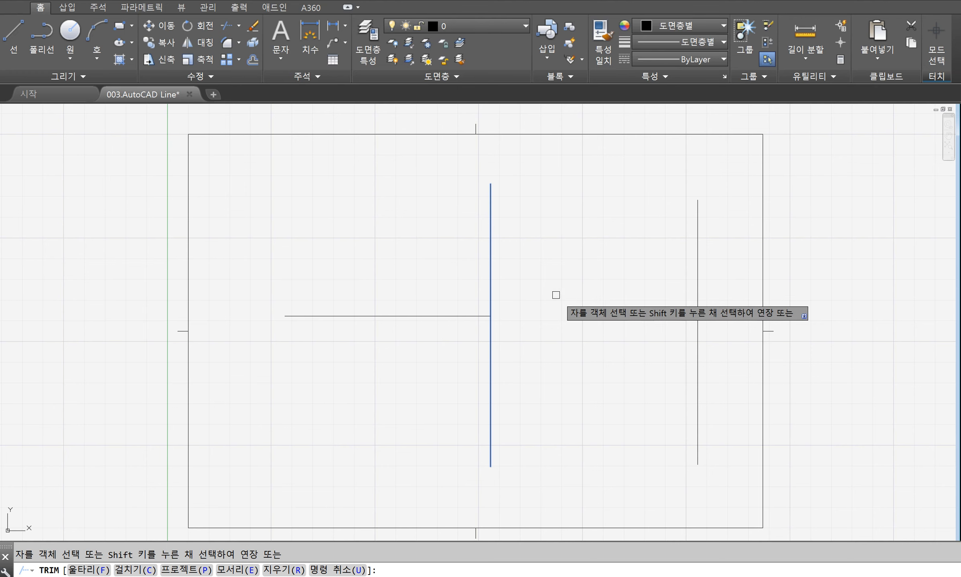
{"action": "key", "text": "Return"}
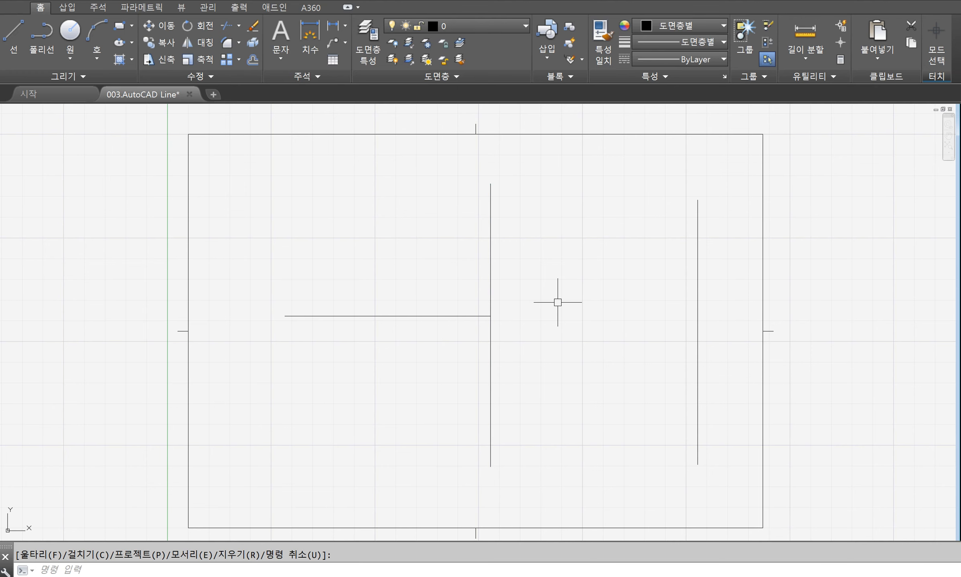
Trim the horizontal line's left part and the middle vertical line's lower part, using all objects as cutting edges
{"action": "type", "text": "tri"}
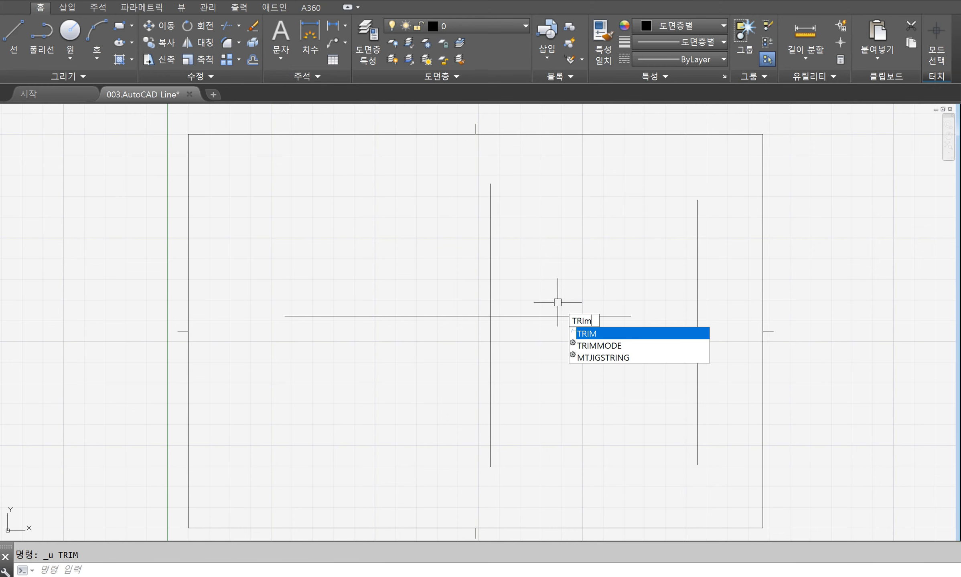
{"action": "type", "text": "m"}
{"action": "key", "text": "Return"}
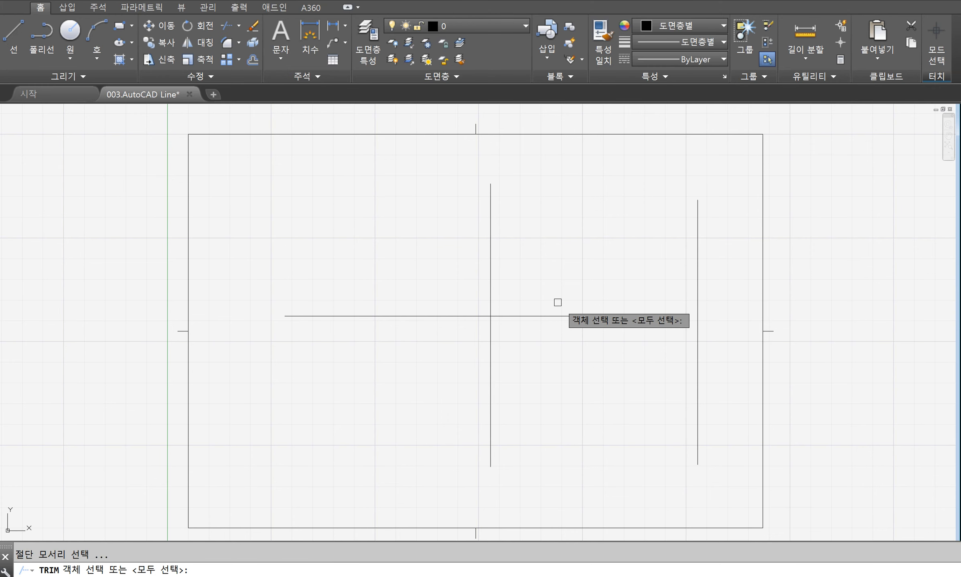
{"action": "key", "text": "Return"}
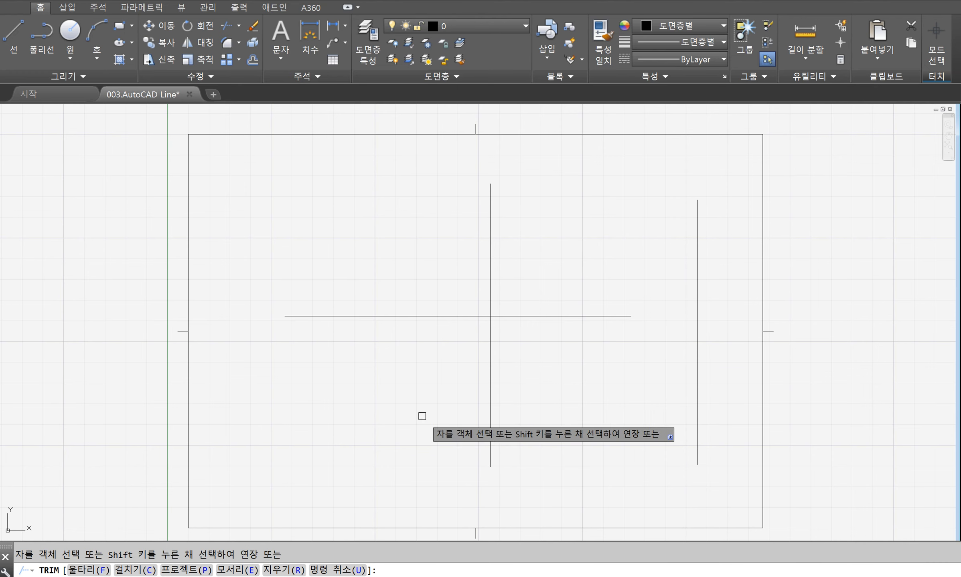
{"action": "left_click", "coordinate": [436, 316]}
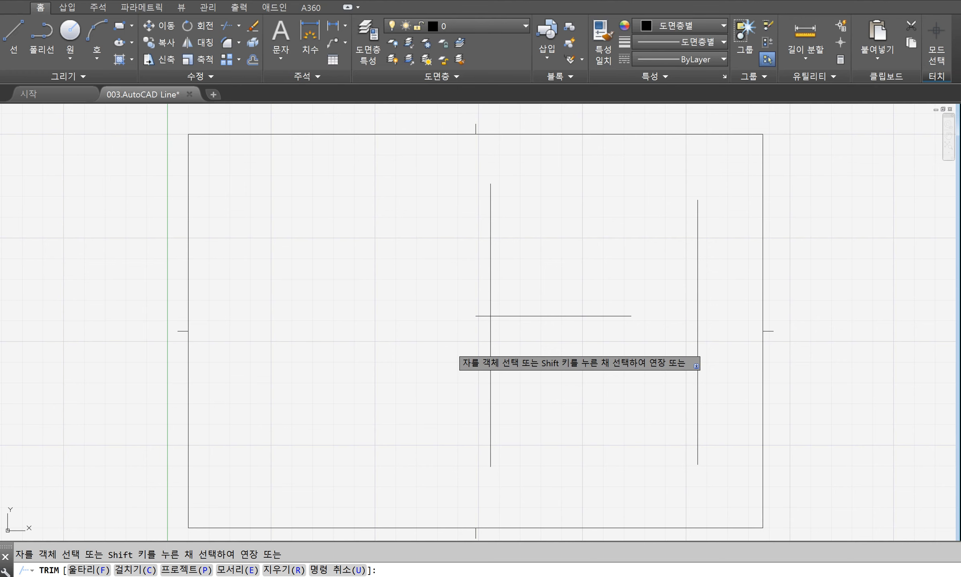
{"action": "left_click", "coordinate": [490, 363]}
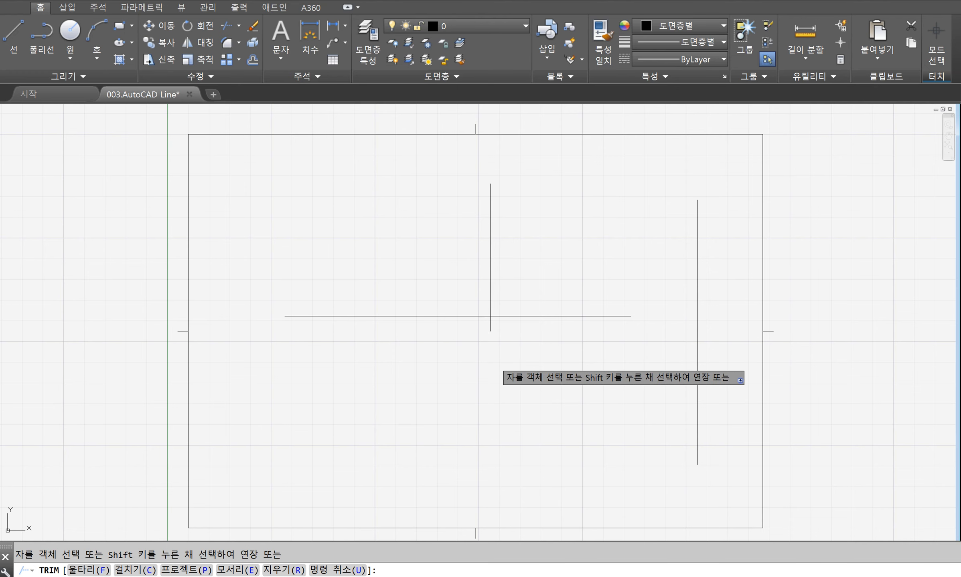
{"action": "key", "text": "Return"}
Set Trim's edge mode to No Extend and trim the middle vertical line's upper part and the horizontal line's right part
{"action": "key", "text": "Return"}
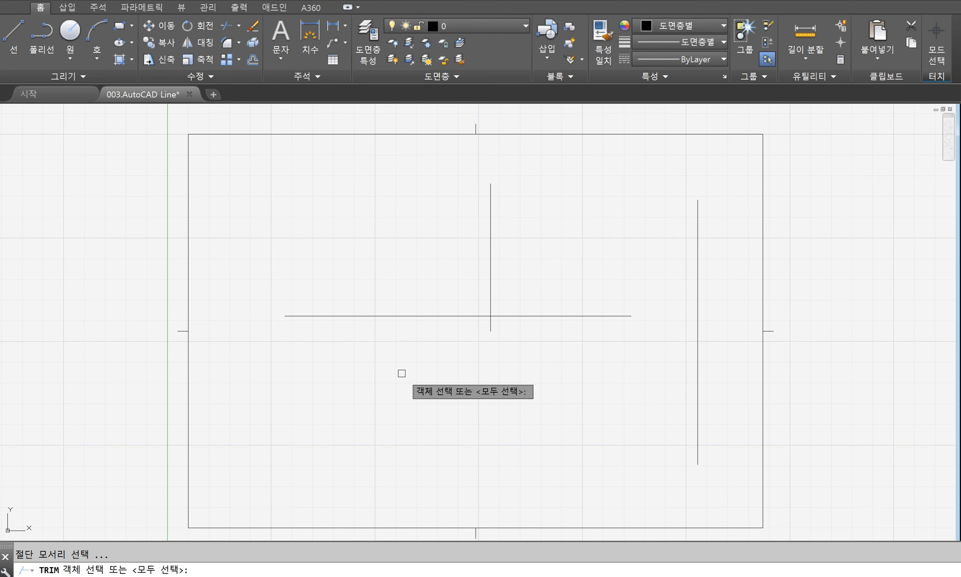
{"action": "key", "text": "Return"}
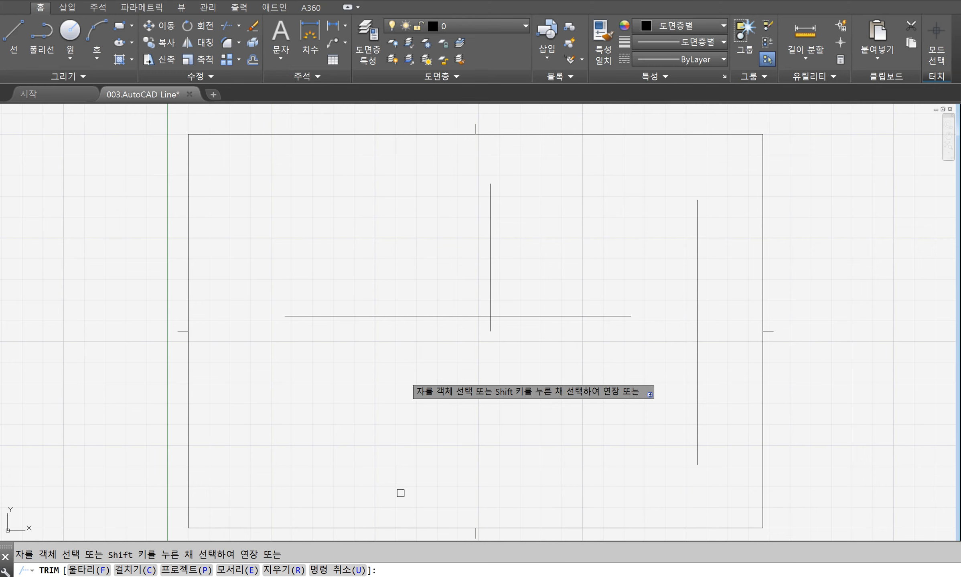
{"action": "type", "text": "e"}
{"action": "key", "text": "Return"}
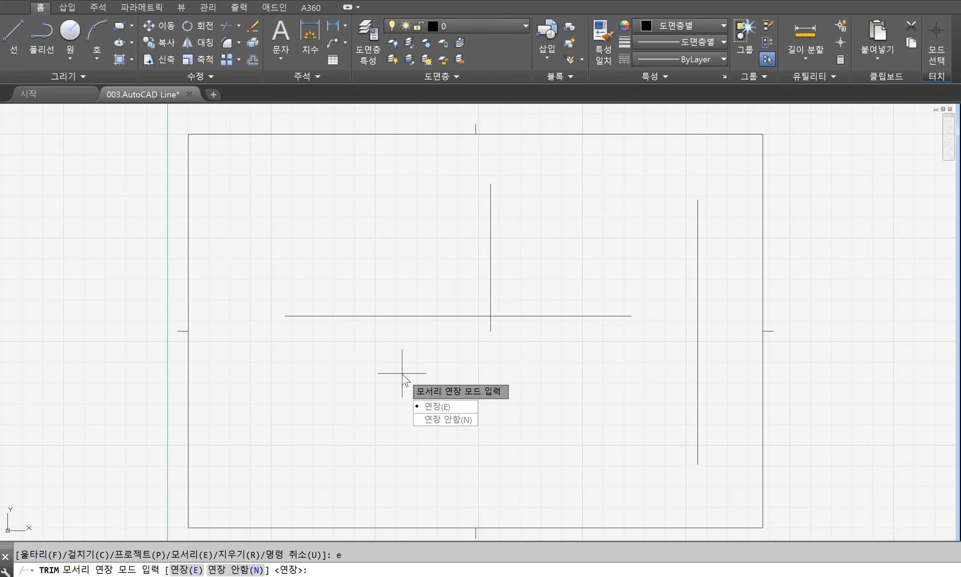
{"action": "type", "text": "n"}
{"action": "key", "text": "Return"}
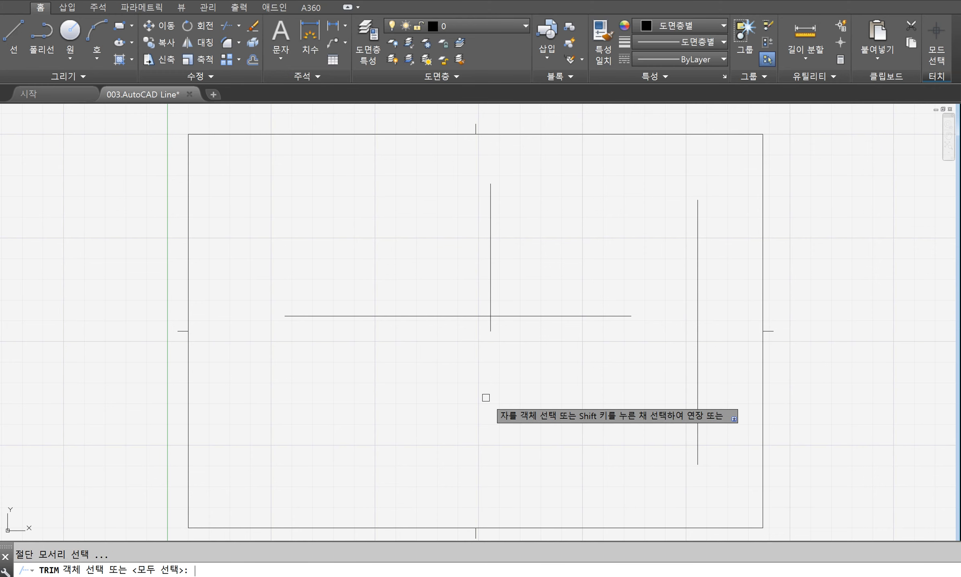
{"action": "left_click", "coordinate": [491, 252]}
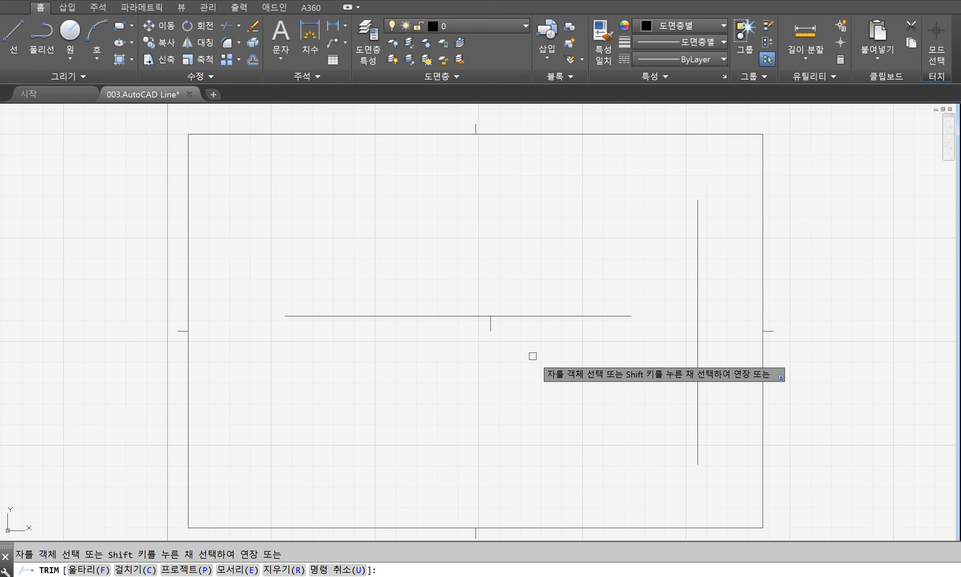
{"action": "left_click", "coordinate": [563, 316]}
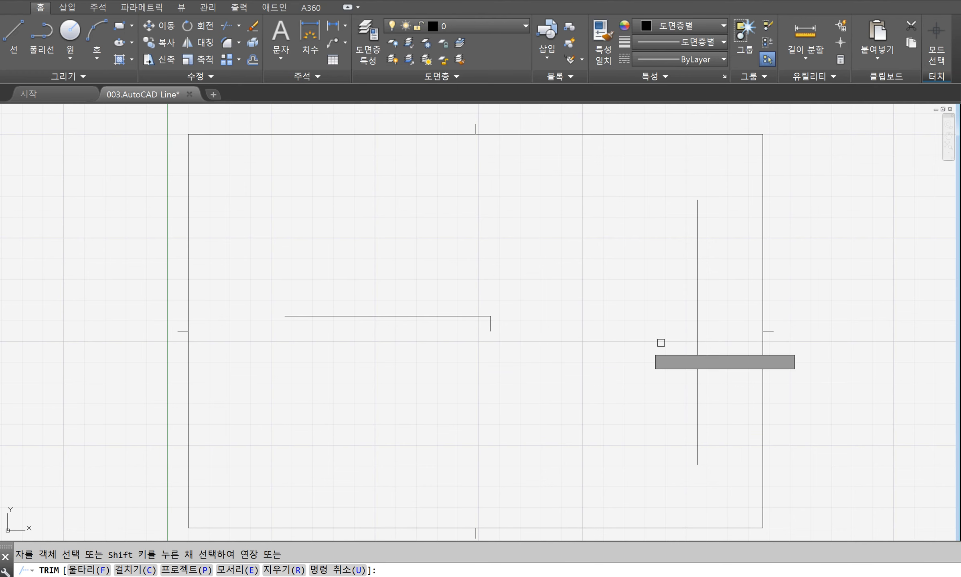
{"action": "key", "text": "Return"}
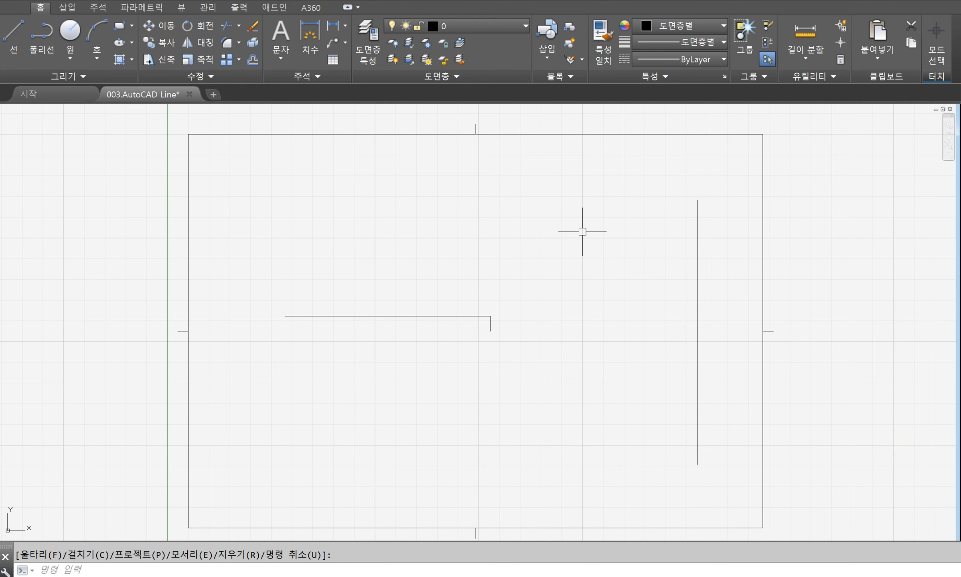
Erase the remaining horizontal line and the short vertical stub in the middle of the frame
{"action": "key", "text": "Return"}
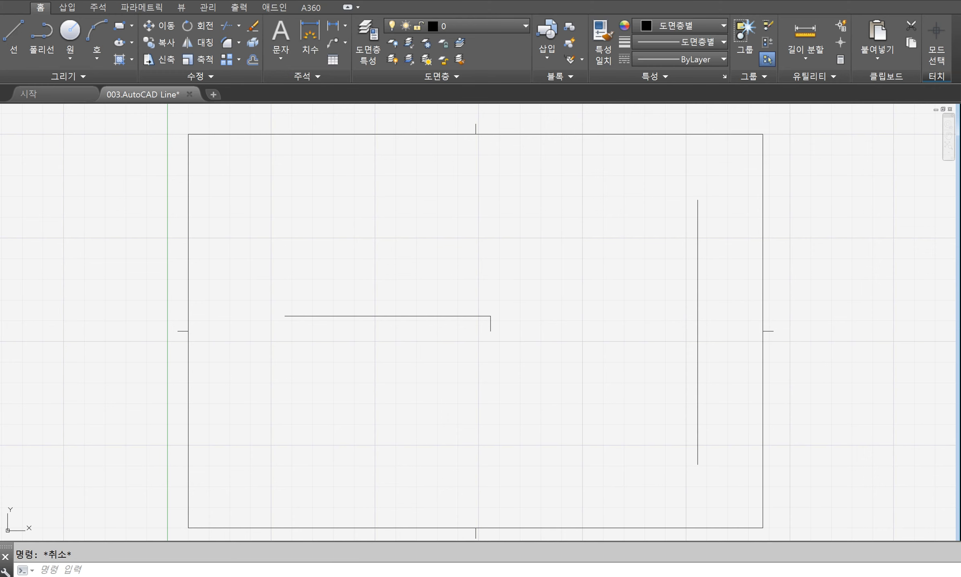
{"action": "left_click", "coordinate": [598, 219]}
{"action": "left_click", "coordinate": [273, 418]}
{"action": "key", "text": "Return"}
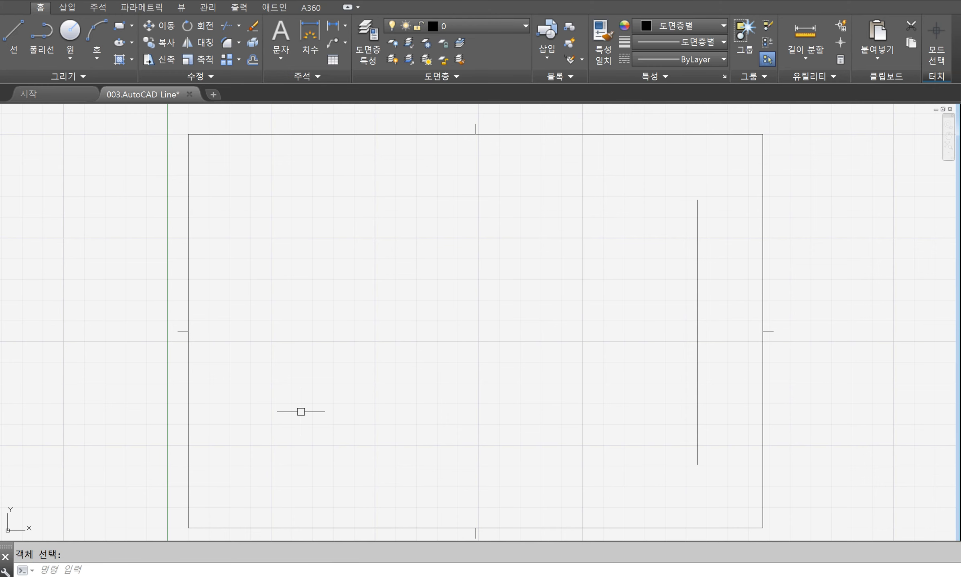
Draw a long horizontal line low in the frame and a vertical line crossing it near its left end
{"action": "key", "text": "l"}
{"action": "key", "text": "Return"}
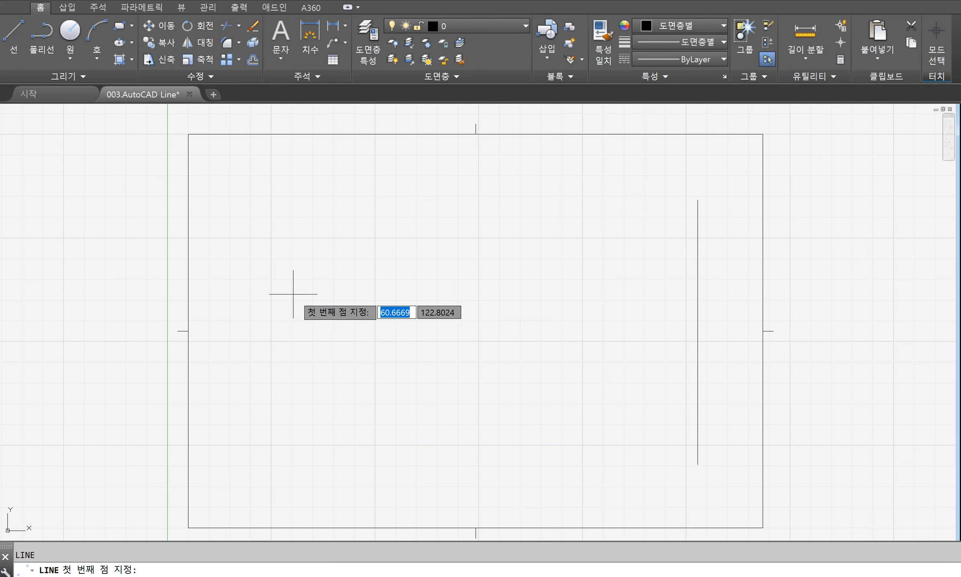
{"action": "left_click", "coordinate": [274, 428]}
{"action": "left_click", "coordinate": [643, 428]}
{"action": "key", "text": "Return"}
{"action": "key", "text": "Return"}
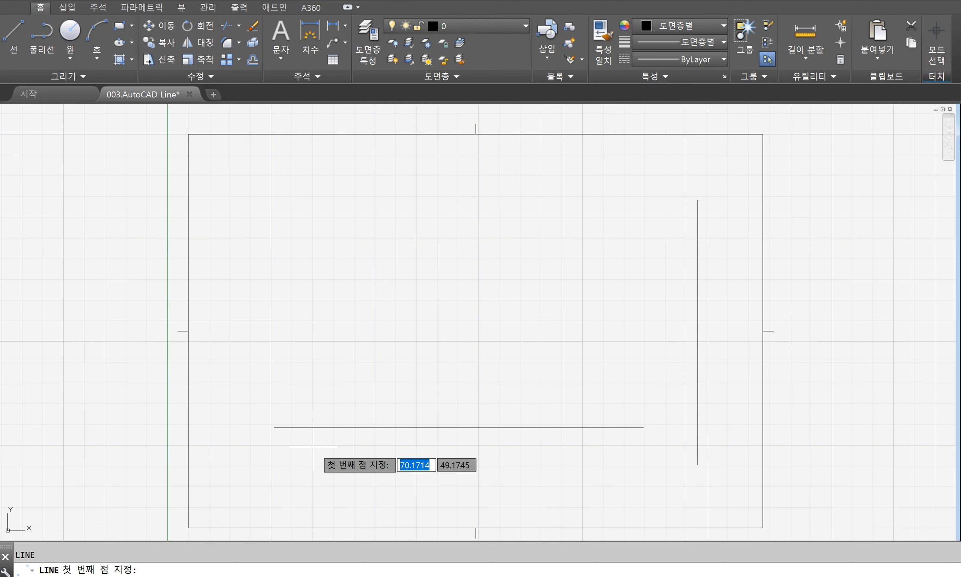
{"action": "left_click", "coordinate": [313, 446]}
{"action": "left_click", "coordinate": [313, 182]}
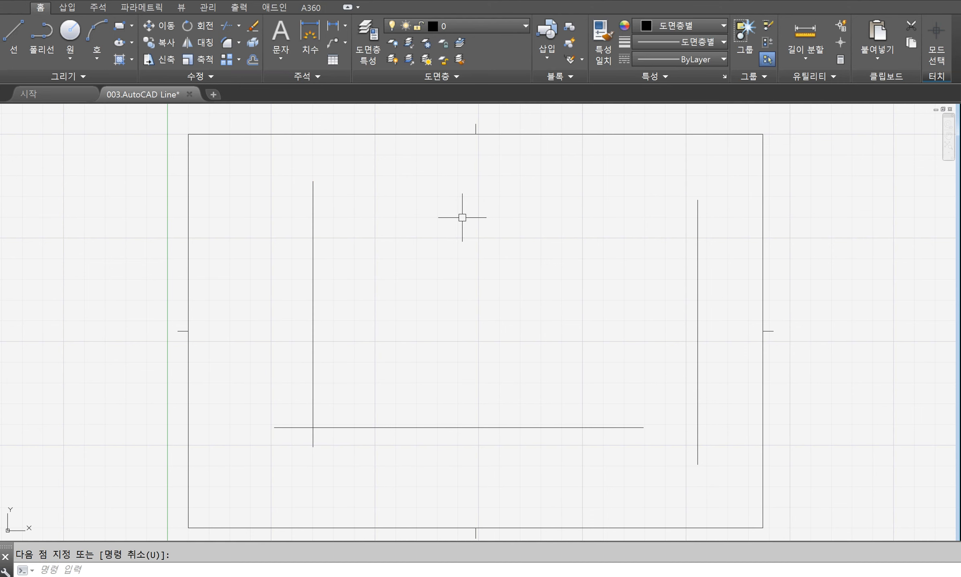
Offset the new vertical line to the right five times in succession at a distance of 10
{"action": "type", "text": "o"}
{"action": "key", "text": "Return"}
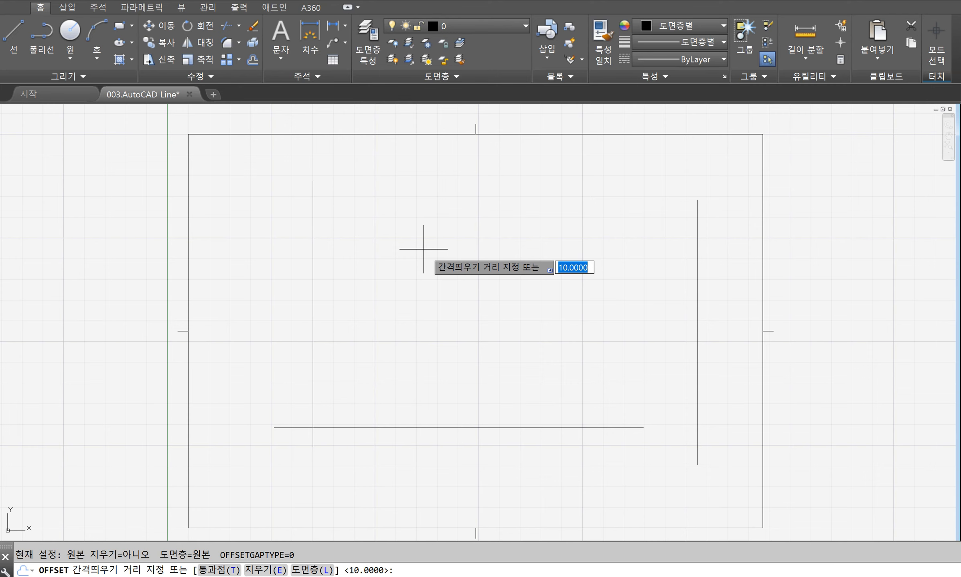
{"action": "key", "text": "Return"}
{"action": "left_click", "coordinate": [313, 223]}
{"action": "left_click", "coordinate": [361, 231]}
{"action": "left_click", "coordinate": [333, 217]}
{"action": "left_click", "coordinate": [348, 219]}
{"action": "left_click", "coordinate": [355, 220]}
{"action": "left_click", "coordinate": [384, 222]}
{"action": "left_click", "coordinate": [376, 213]}
{"action": "left_click", "coordinate": [390, 216]}
{"action": "left_click", "coordinate": [396, 221]}
{"action": "left_click", "coordinate": [429, 223]}
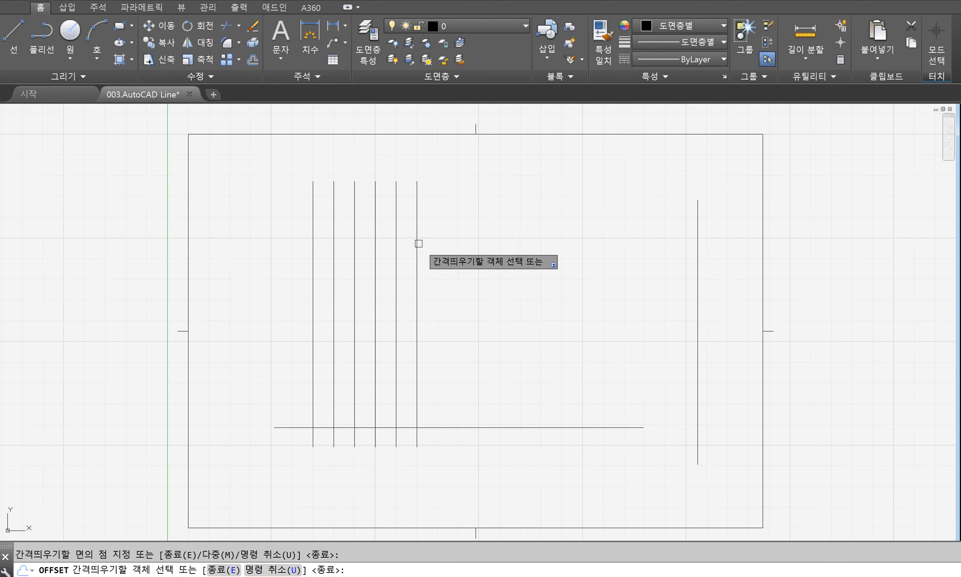
Offset the horizontal line upward five times in succession at a distance of 10
{"action": "left_click", "coordinate": [442, 427]}
{"action": "left_click", "coordinate": [452, 395]}
{"action": "left_click", "coordinate": [453, 407]}
{"action": "left_click", "coordinate": [462, 372]}
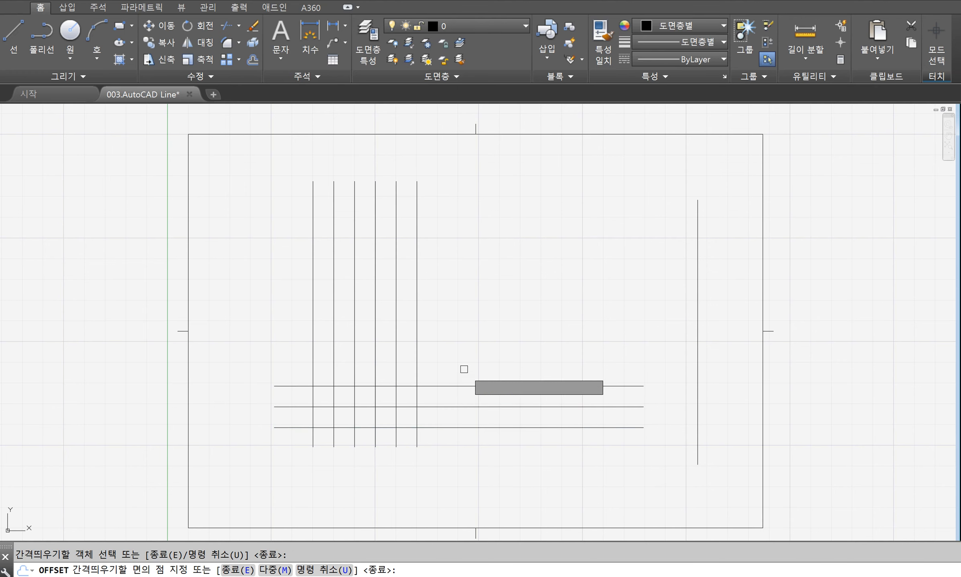
{"action": "left_click", "coordinate": [457, 385]}
{"action": "left_click", "coordinate": [467, 357]}
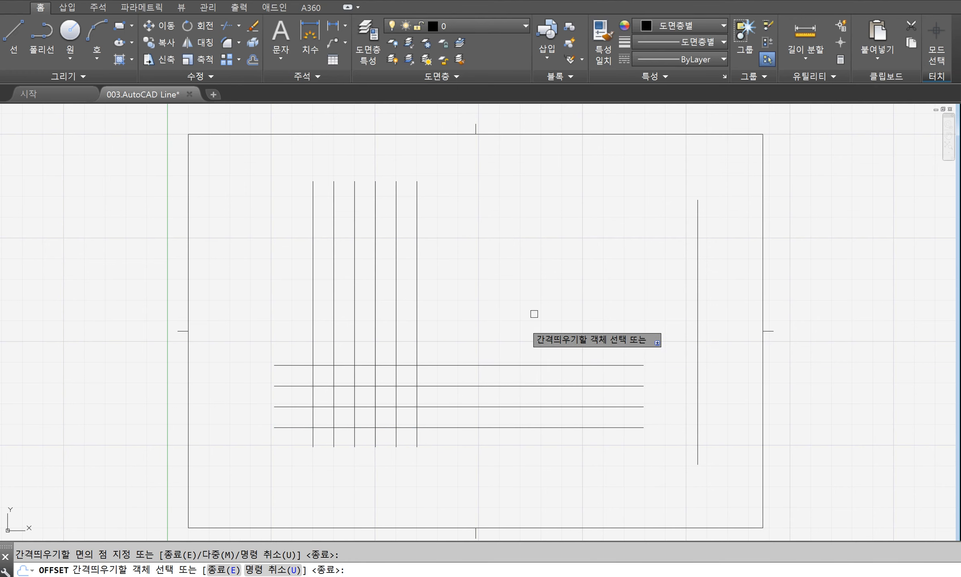
{"action": "left_click", "coordinate": [492, 364]}
{"action": "left_click", "coordinate": [507, 321]}
{"action": "left_click", "coordinate": [519, 344]}
{"action": "left_click", "coordinate": [620, 241]}
Trim all overhanging line ends around the 5 by 5 grid with a fence, using all objects as cutting edges
{"action": "key", "text": "Return"}
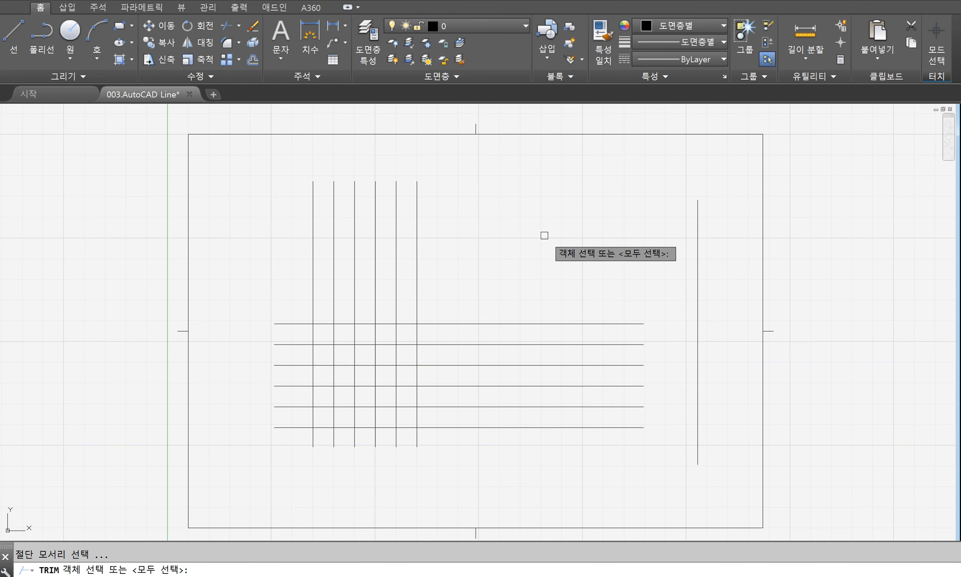
{"action": "key", "text": "Return"}
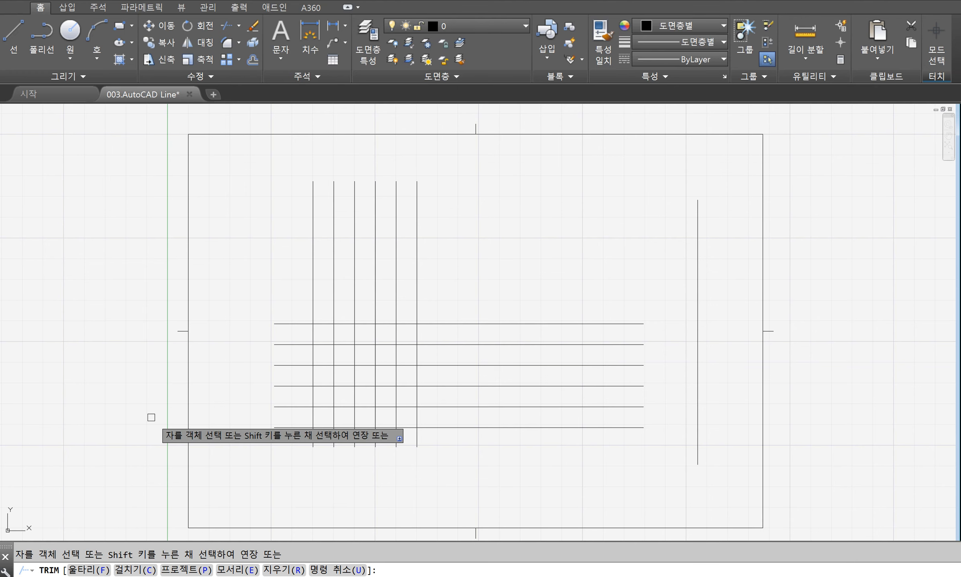
{"action": "left_click", "coordinate": [89, 568]}
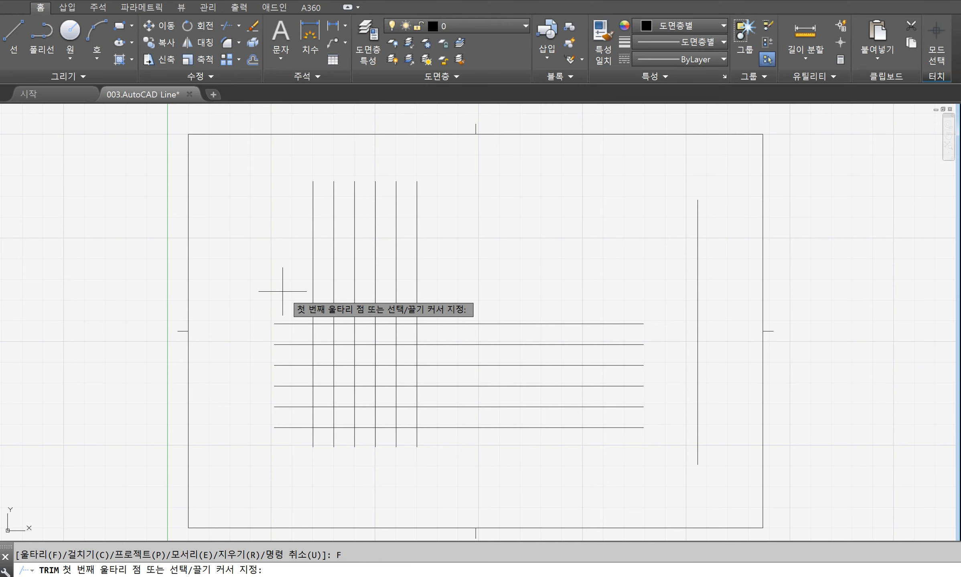
{"action": "left_click", "coordinate": [292, 308]}
{"action": "left_click", "coordinate": [437, 308]}
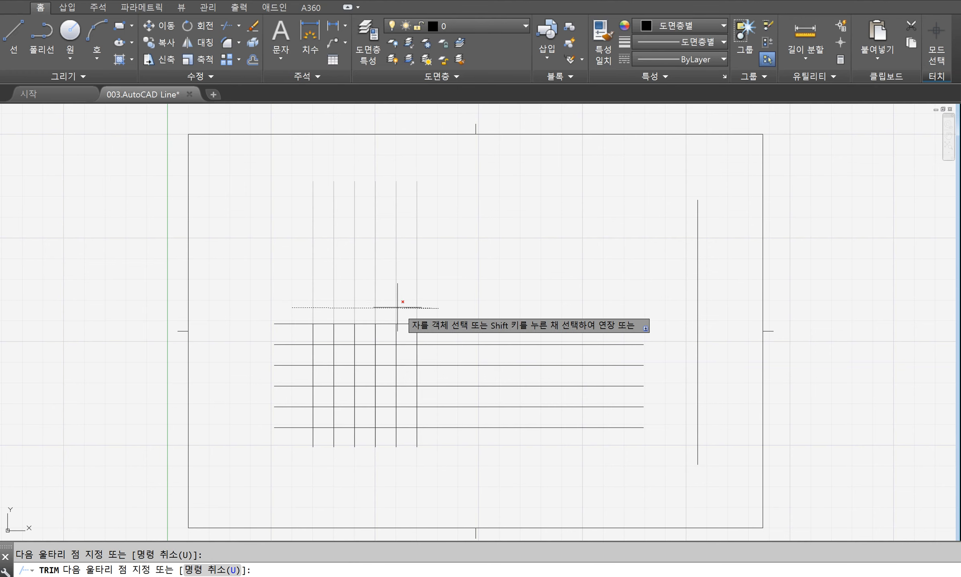
{"action": "left_click", "coordinate": [434, 435]}
{"action": "left_click", "coordinate": [289, 436]}
{"action": "left_click", "coordinate": [275, 307]}
{"action": "key", "text": "Return"}
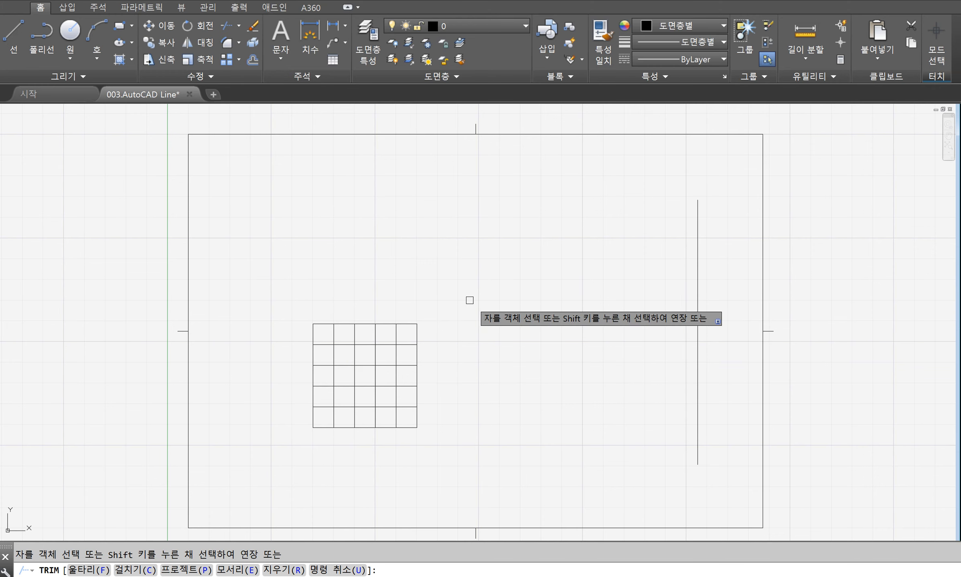
Trim the vertical segments out of the grid's second and fourth rows with two horizontal fences
{"action": "left_click", "coordinate": [77, 570]}
{"action": "left_click", "coordinate": [300, 358]}
{"action": "left_click", "coordinate": [439, 352]}
{"action": "key", "text": "Return"}
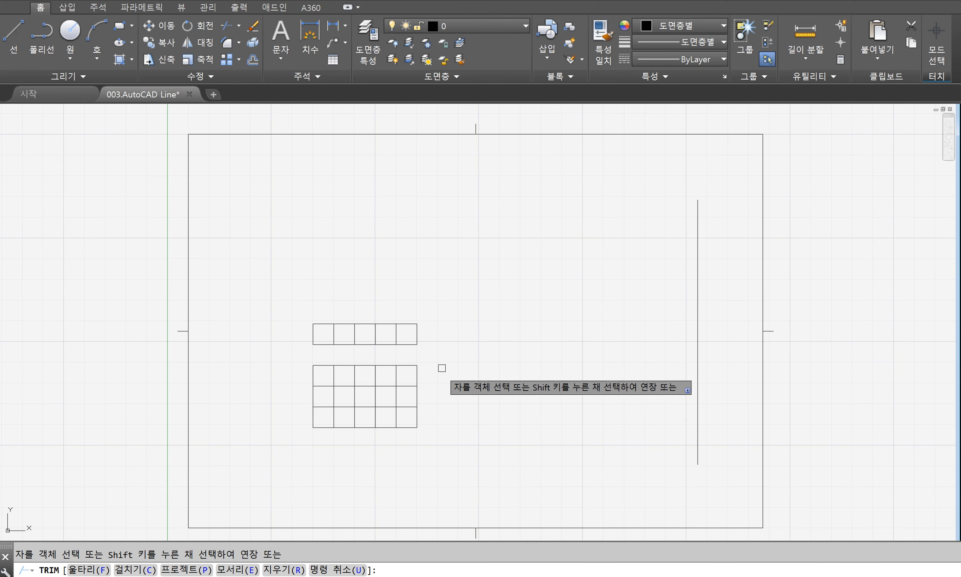
{"action": "left_click", "coordinate": [109, 568]}
{"action": "left_click", "coordinate": [284, 393]}
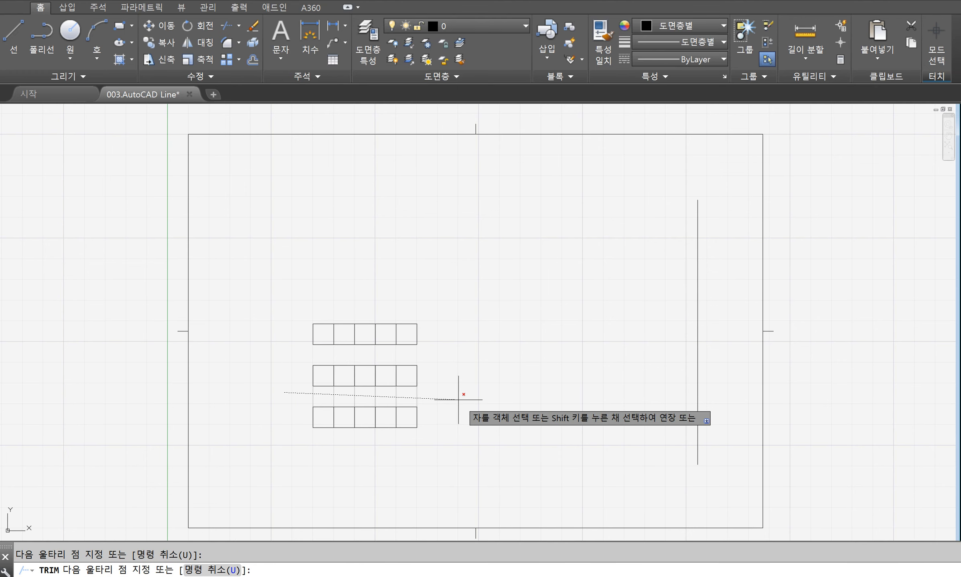
{"action": "key", "text": "Return"}
Trim the horizontal segments out of the grid's second and fourth columns with one continuous U-shaped fence
{"action": "left_click", "coordinate": [89, 570]}
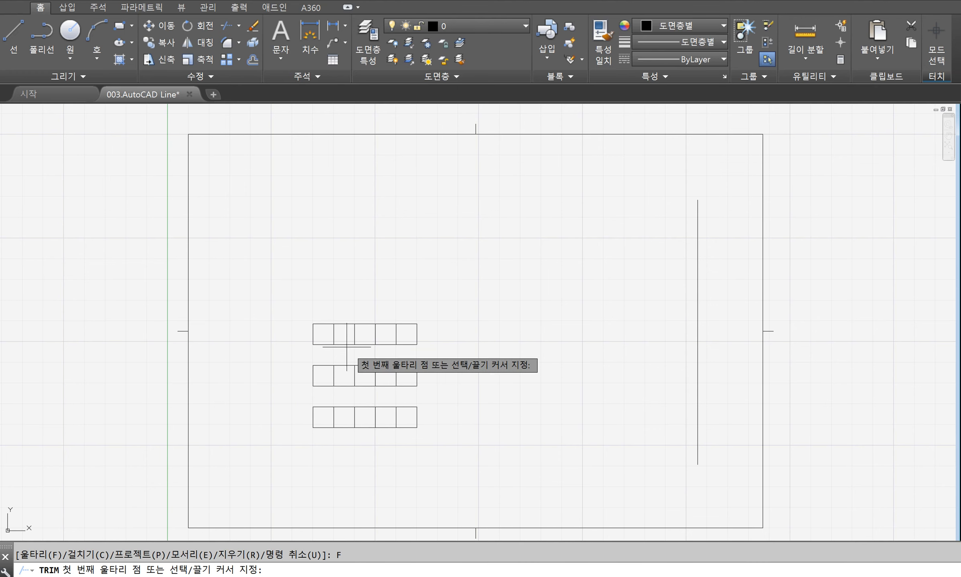
{"action": "left_click", "coordinate": [345, 297]}
{"action": "left_click", "coordinate": [340, 467]}
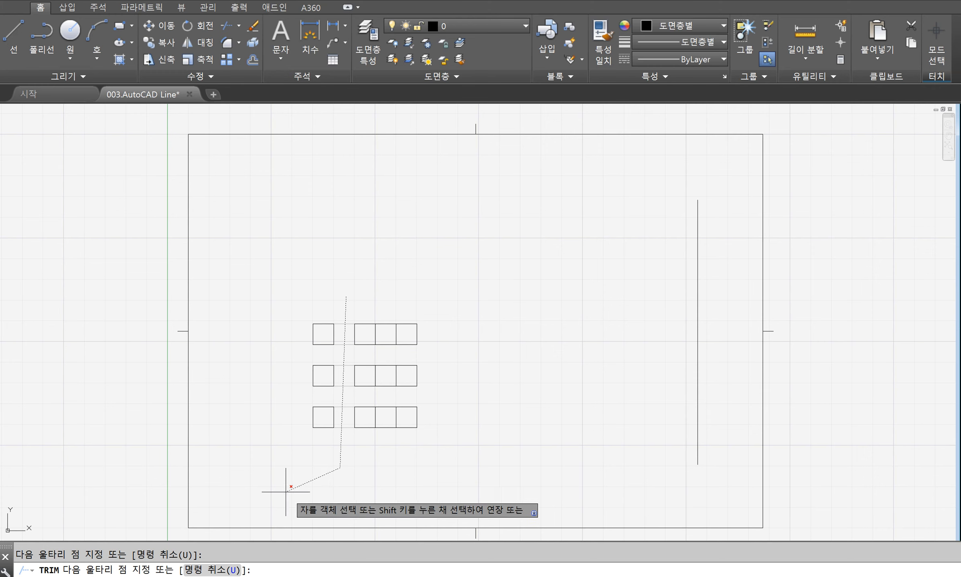
{"action": "left_click", "coordinate": [381, 462]}
{"action": "left_click", "coordinate": [390, 277]}
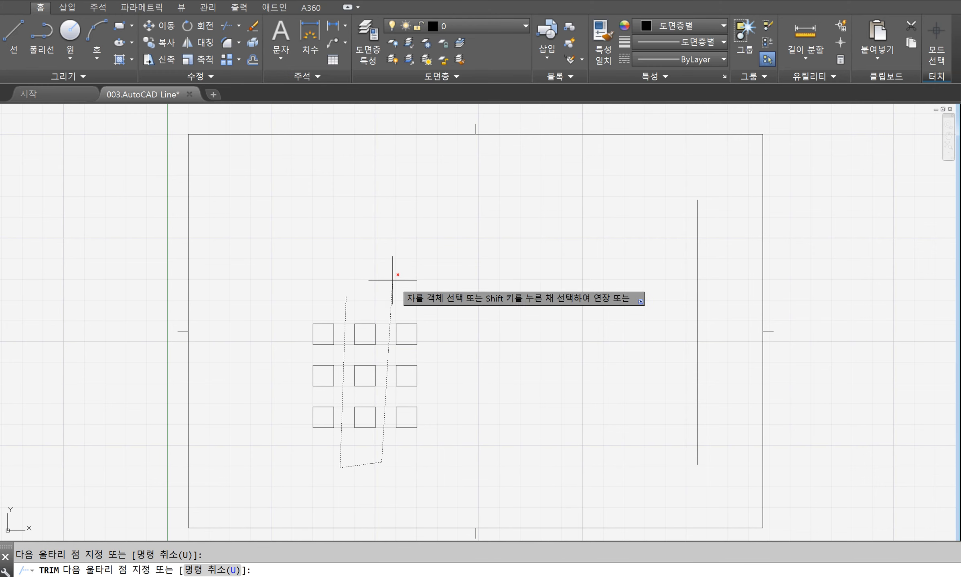
{"action": "key", "text": "Return"}
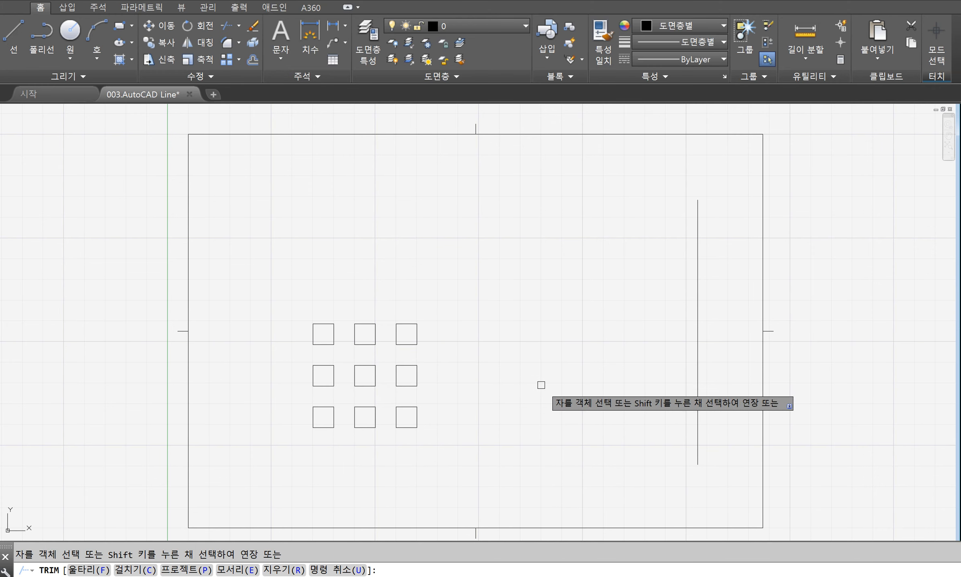
{"action": "key", "text": "Return"}
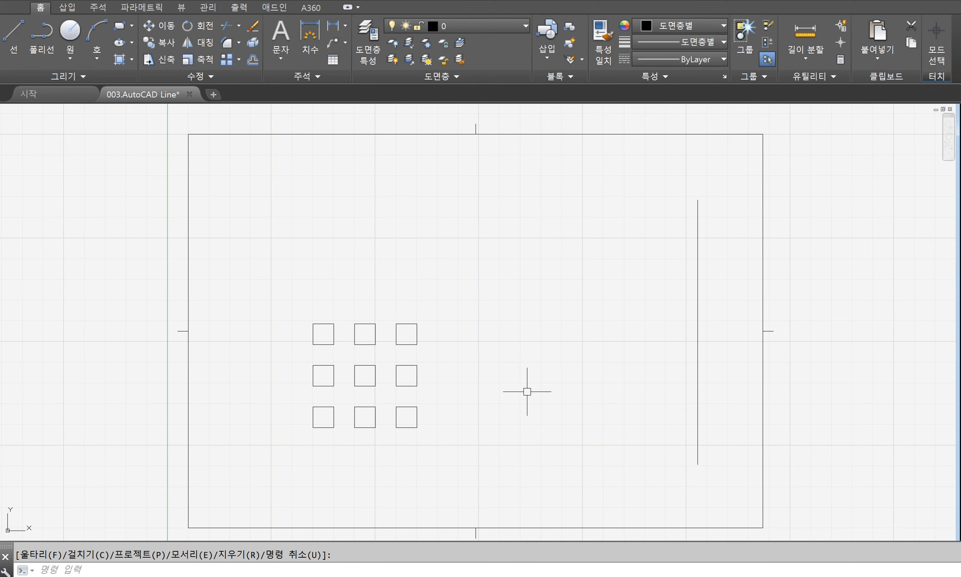
Undo the whole fence trim, and cut the vertical lines' upper ends off above the grid with Trim's crossing option
{"action": "key", "text": "ctrl+z"}
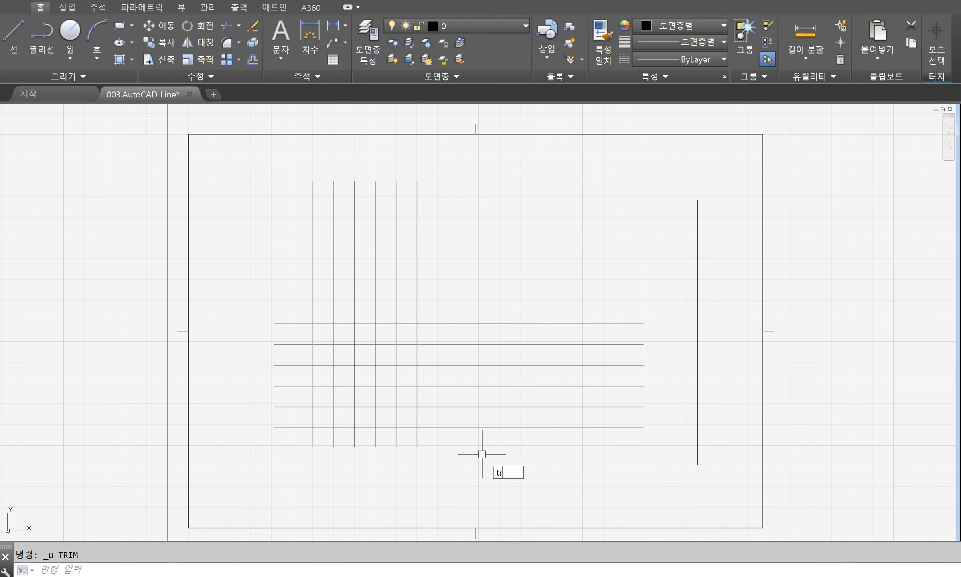
{"action": "key", "text": "Return"}
{"action": "key", "text": "Return"}
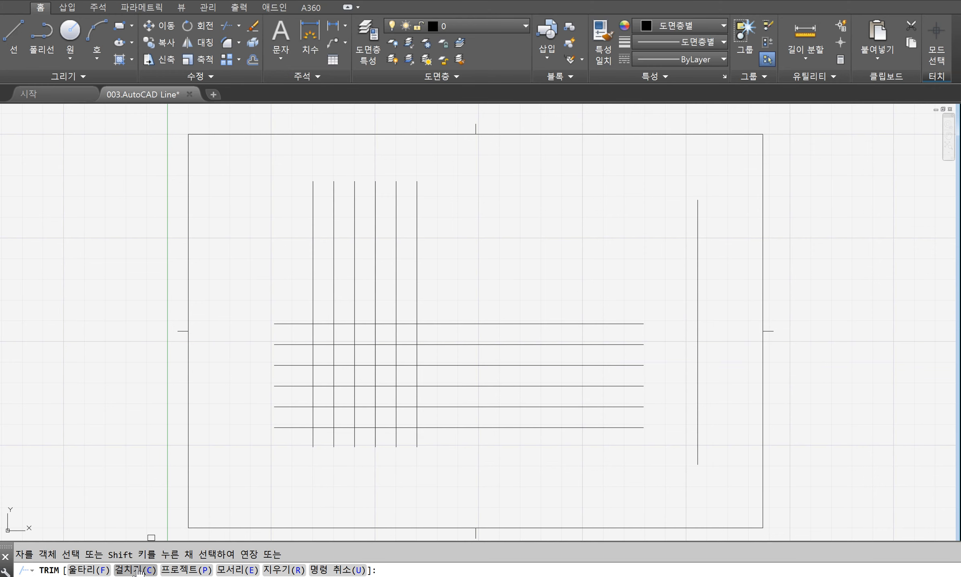
{"action": "left_click", "coordinate": [138, 570]}
{"action": "left_click", "coordinate": [472, 198]}
{"action": "left_click", "coordinate": [267, 252]}
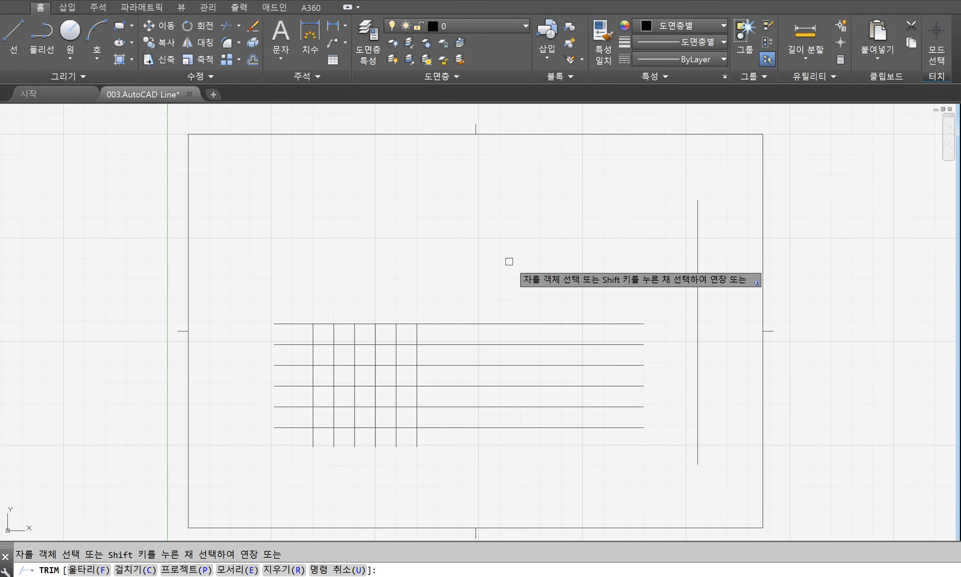
{"action": "key", "text": "Return"}
Trim the line ends below, right and left of the grid with crossing windows, and undo that trim
{"action": "key", "text": "Return"}
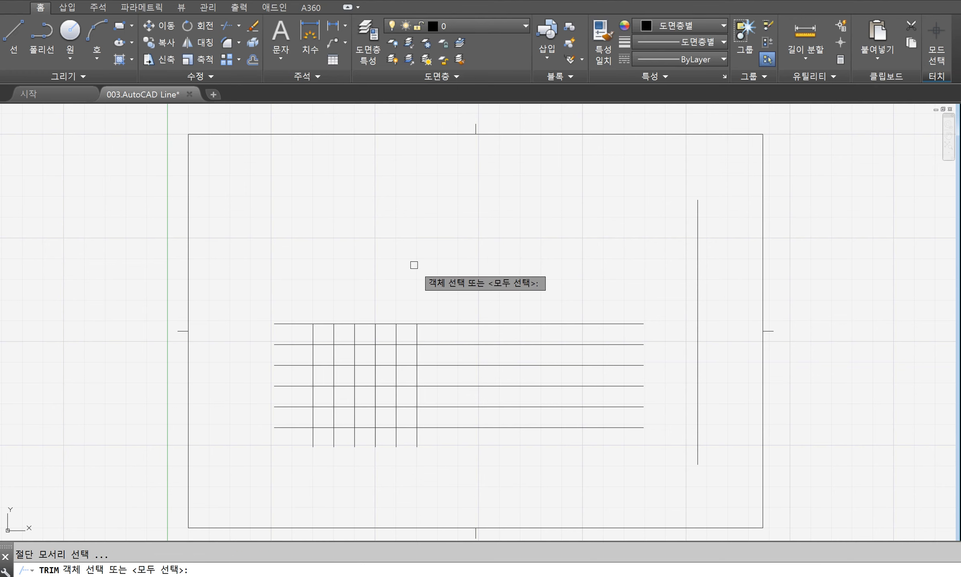
{"action": "key", "text": "Return"}
{"action": "left_click", "coordinate": [596, 269]}
{"action": "left_click", "coordinate": [463, 490]}
{"action": "left_click", "coordinate": [499, 490]}
{"action": "left_click", "coordinate": [279, 446]}
{"action": "left_click", "coordinate": [309, 277]}
{"action": "left_click", "coordinate": [231, 477]}
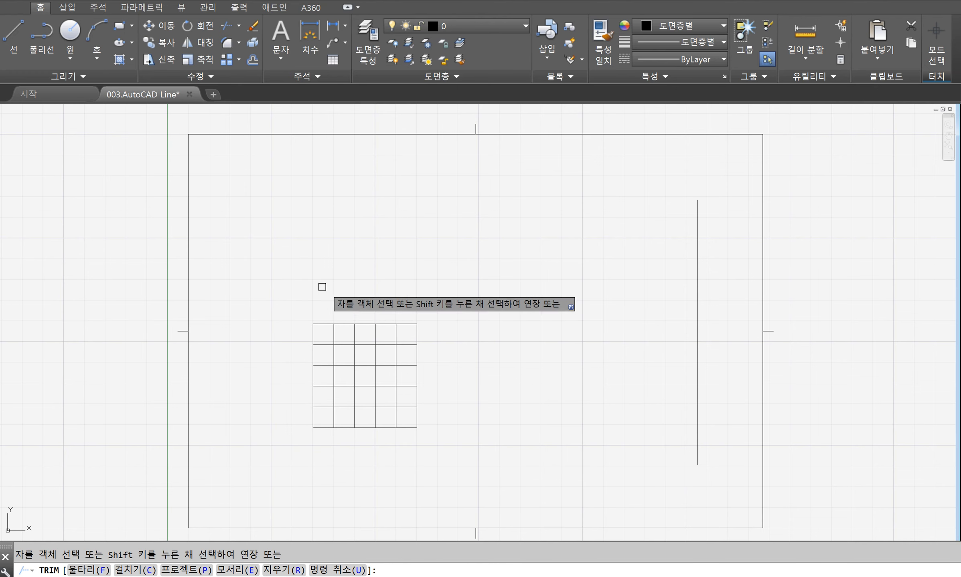
{"action": "key", "text": "Return"}
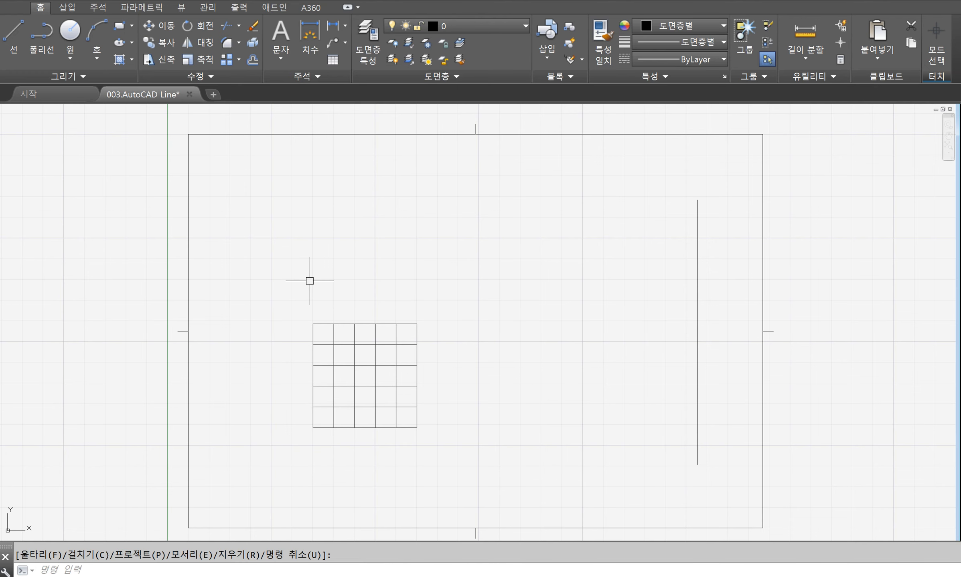
{"action": "key", "text": "ctrl+z"}
{"action": "type", "text": "tr"}
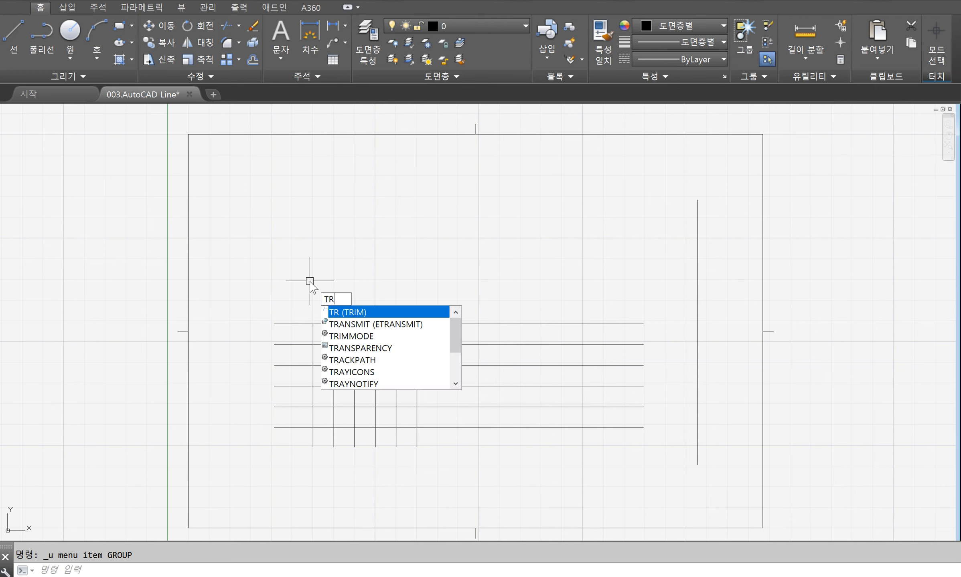
{"action": "key", "text": "Return"}
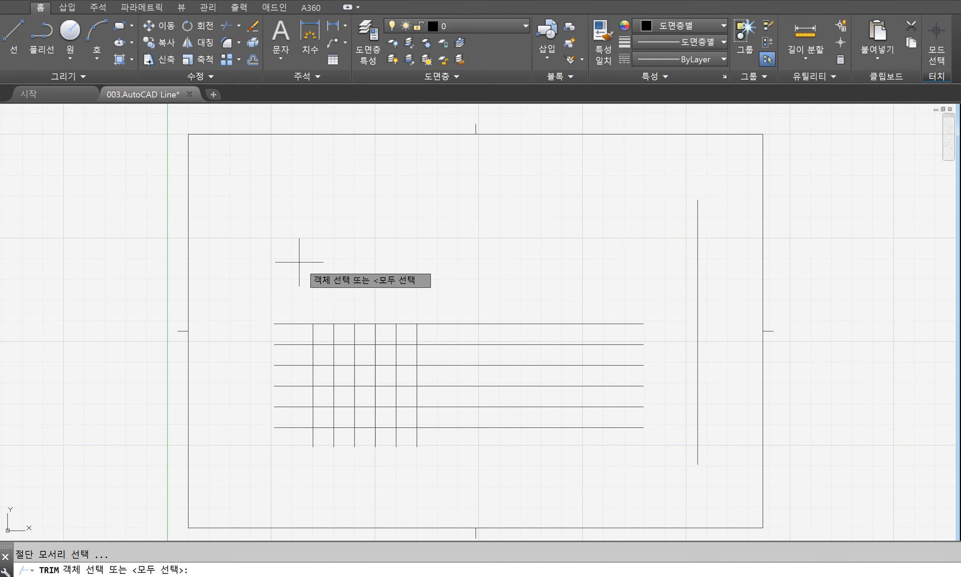
{"action": "left_click", "coordinate": [299, 263]}
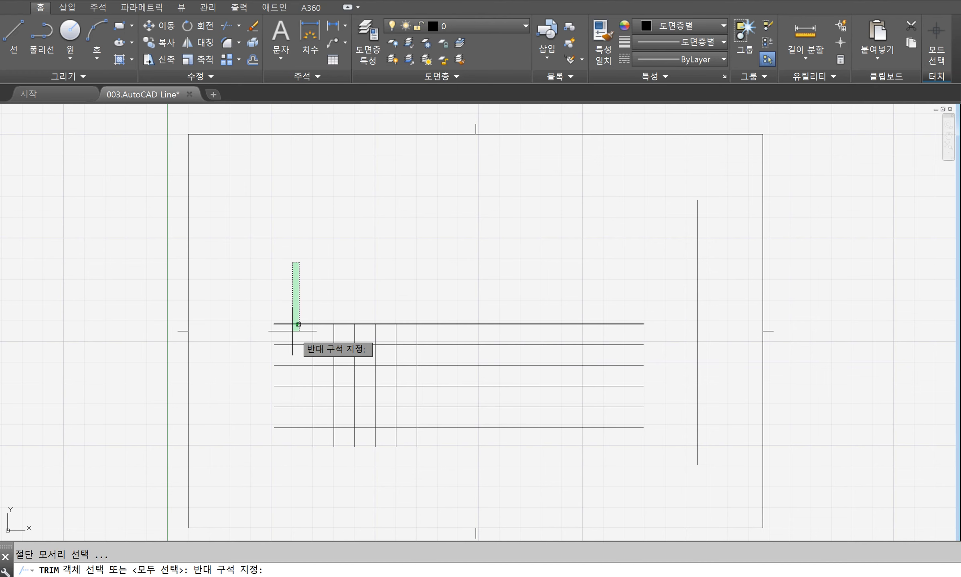
{"action": "left_click", "coordinate": [247, 463]}
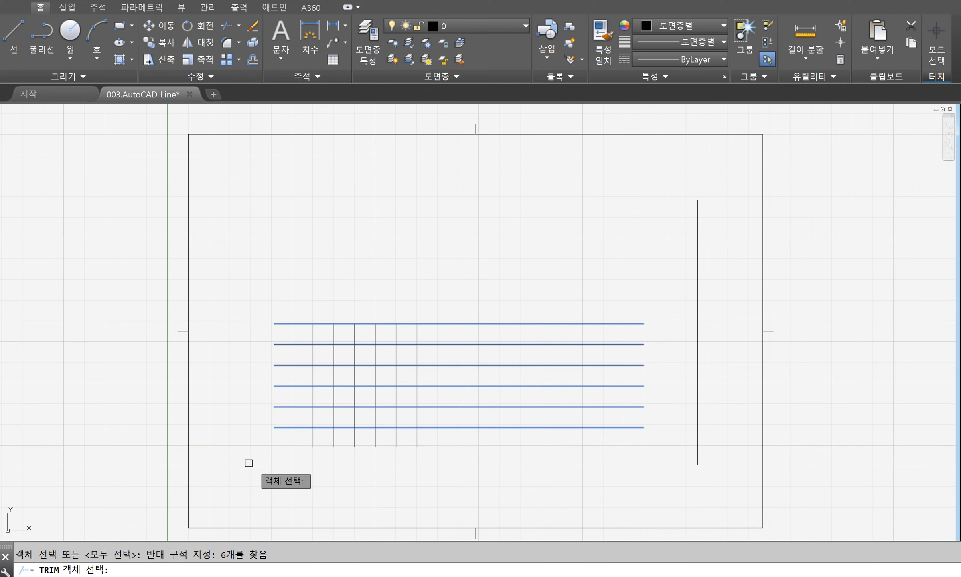
{"action": "key", "text": "Escape"}
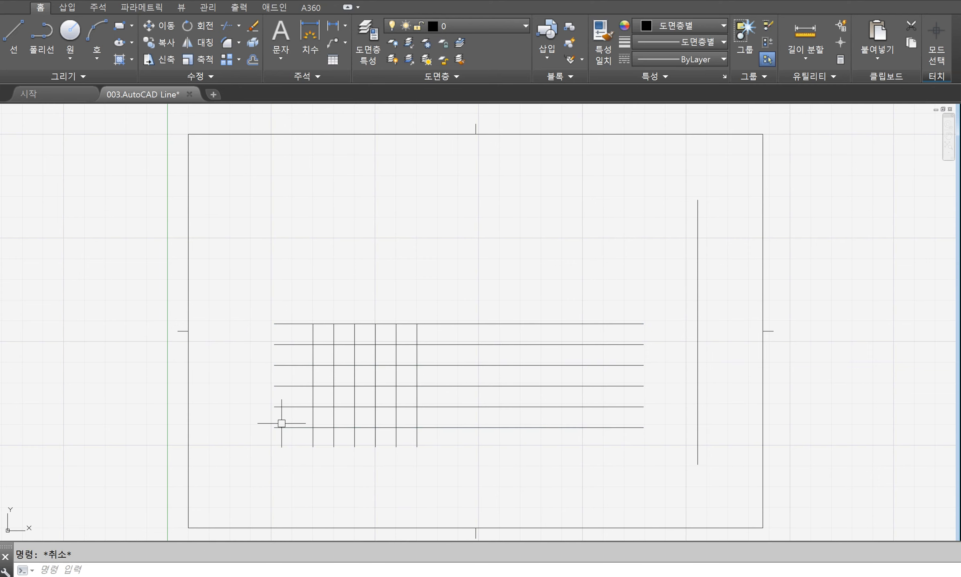
Trim the left, lower and right overhanging line ends around the grid with crossing windows, using all objects as cutting edges
{"action": "key", "text": "space"}
{"action": "left_click", "coordinate": [301, 271]}
{"action": "left_click", "coordinate": [234, 468]}
{"action": "left_click", "coordinate": [462, 465]}
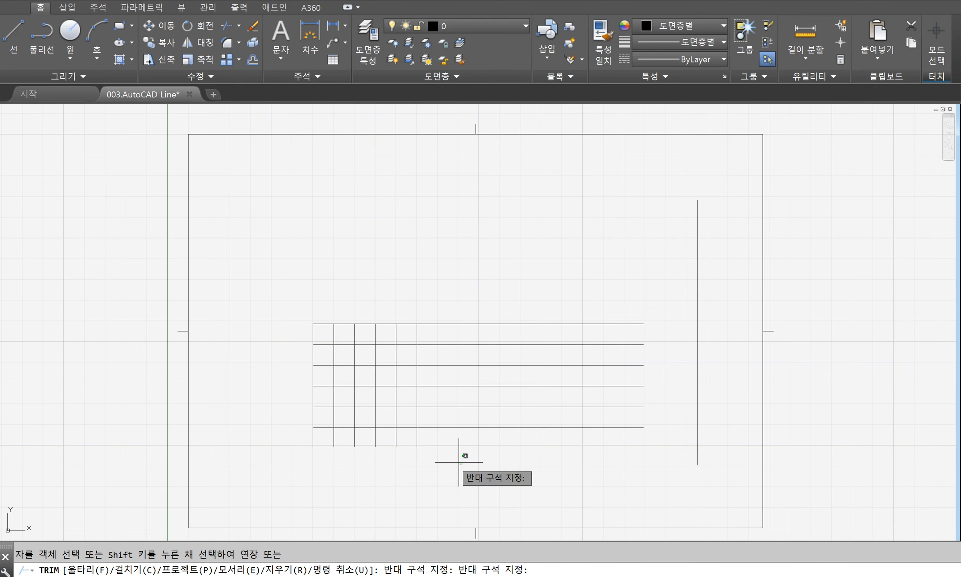
{"action": "left_click", "coordinate": [268, 429]}
{"action": "left_click", "coordinate": [536, 279]}
{"action": "left_click", "coordinate": [444, 451]}
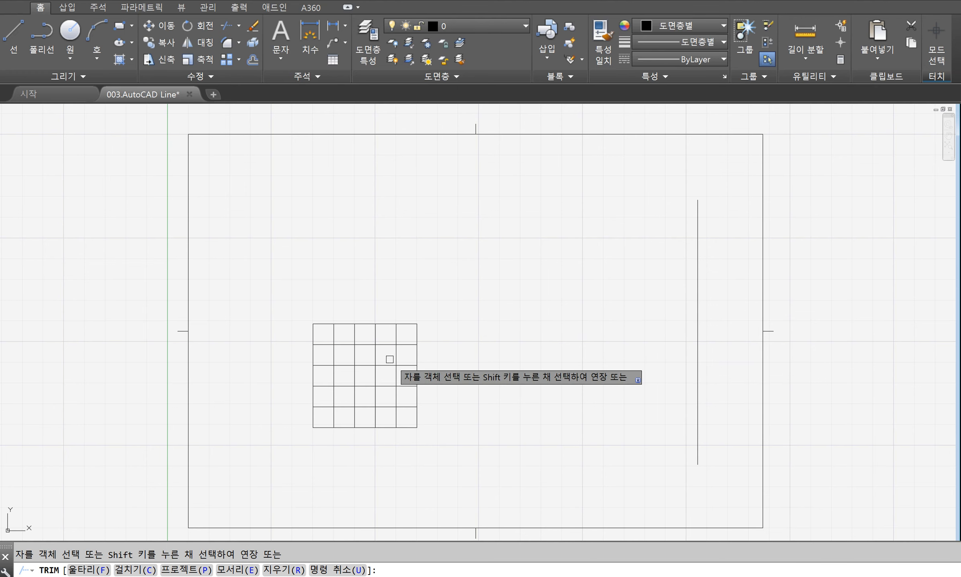
Trim the horizontal segments in the grid's fourth column and the vertical segments in its second row with crossing windows
{"action": "left_click", "coordinate": [397, 300]}
{"action": "left_click", "coordinate": [398, 332]}
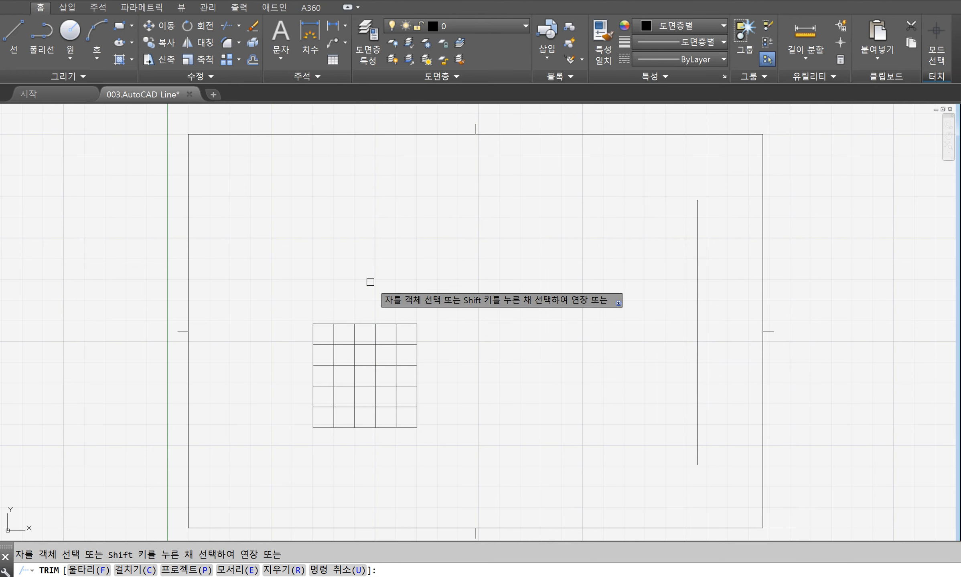
{"action": "left_click", "coordinate": [391, 304]}
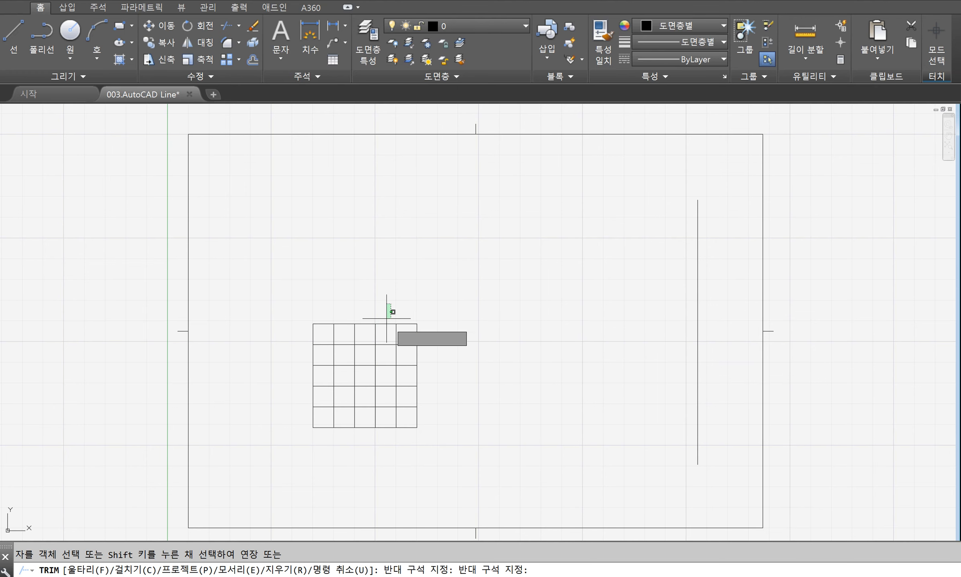
{"action": "left_click", "coordinate": [381, 453]}
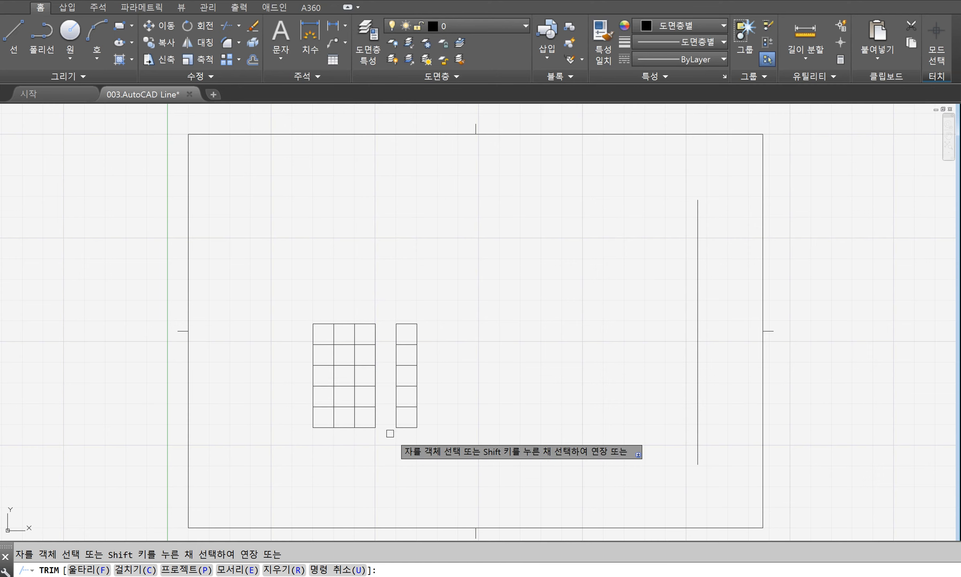
{"action": "left_click", "coordinate": [273, 353]}
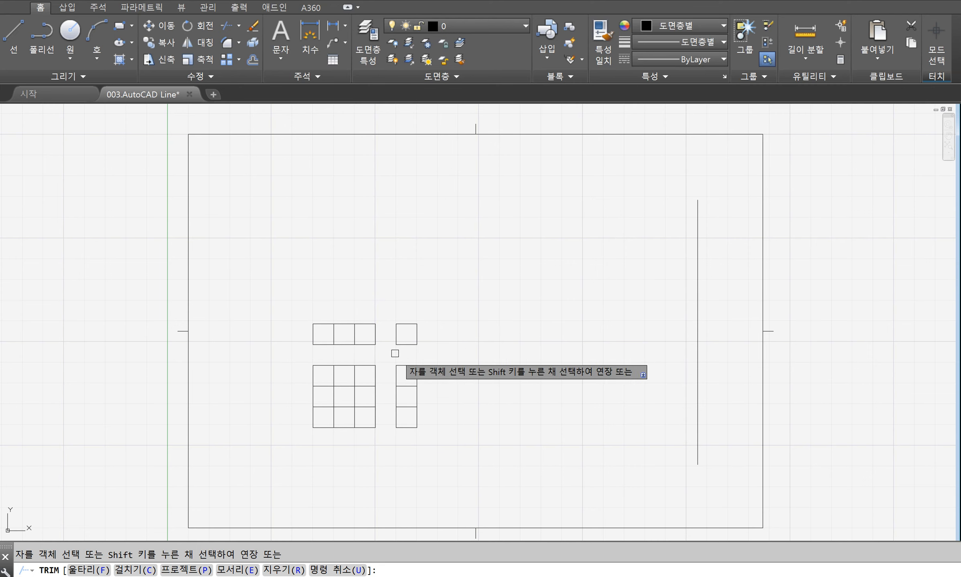
Try to trim the edges of the isolated square at the grid's upper-right corner, and end the trim
{"action": "left_click", "coordinate": [407, 343]}
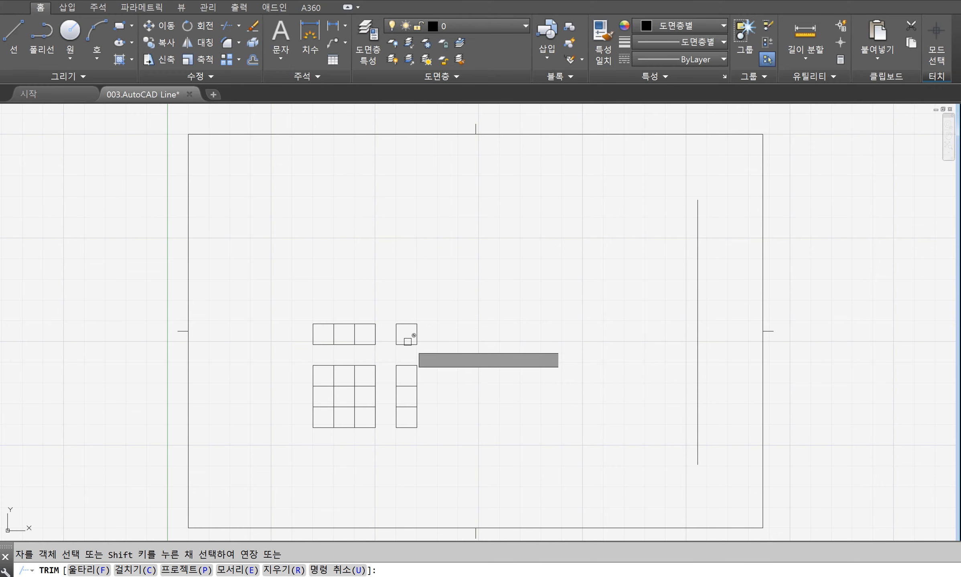
{"action": "left_click", "coordinate": [396, 335]}
{"action": "left_click", "coordinate": [417, 339]}
{"action": "left_click", "coordinate": [405, 344]}
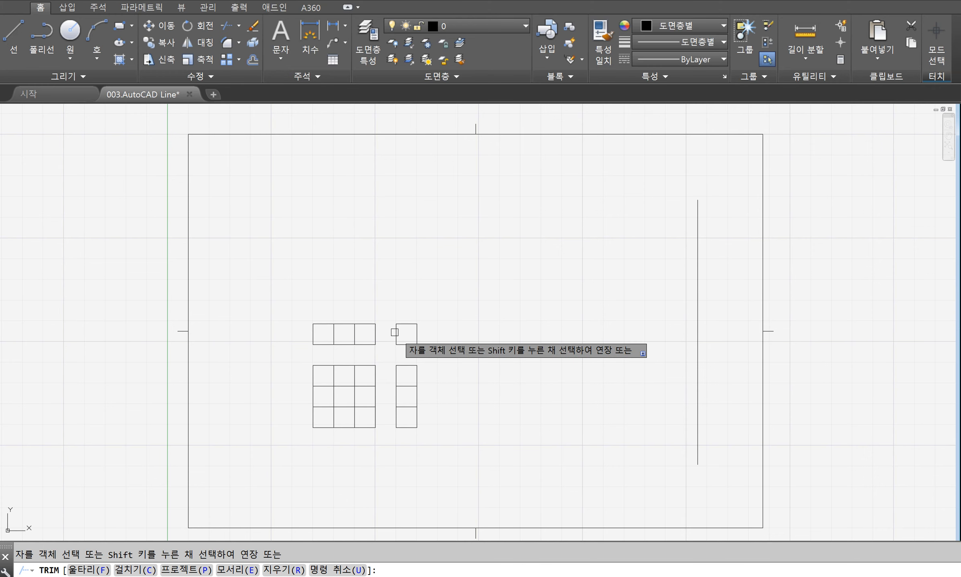
{"action": "left_click", "coordinate": [409, 352]}
{"action": "left_click", "coordinate": [397, 338]}
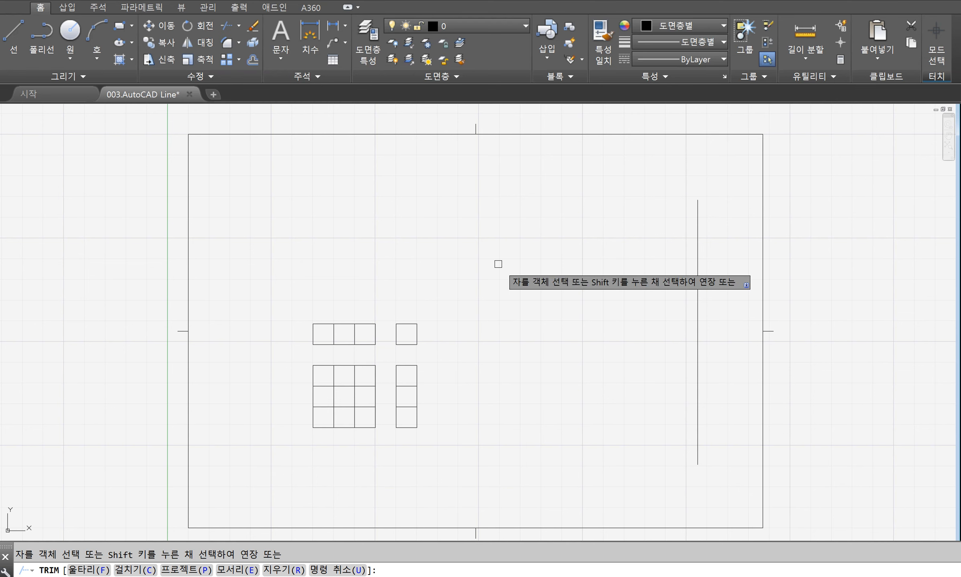
{"action": "key", "text": "Escape"}
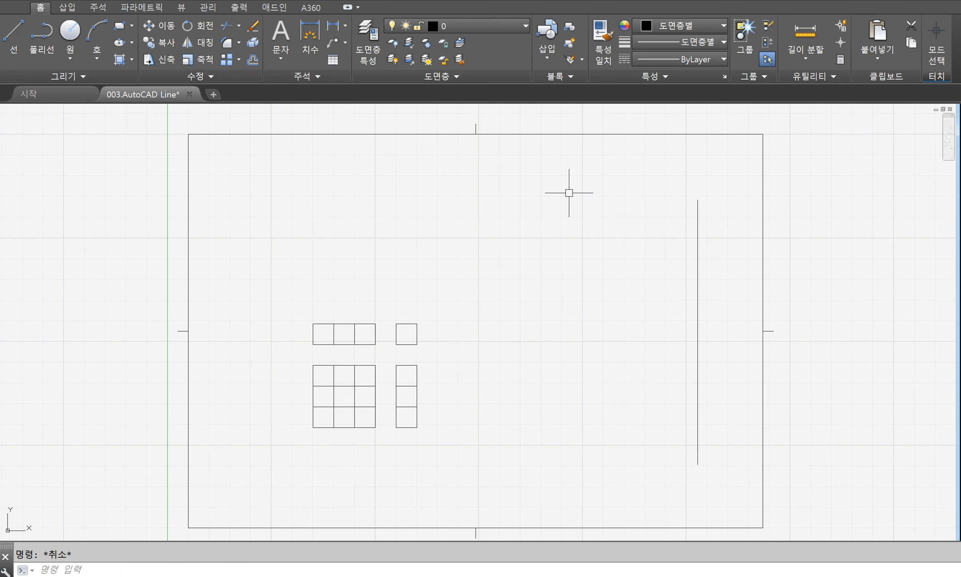
Erase all remaining grid pieces with one crossing selection, leaving out the frame and the separate vertical line
{"action": "type", "text": "e"}
{"action": "key", "text": "Return"}
{"action": "left_click", "coordinate": [533, 227]}
{"action": "left_click", "coordinate": [261, 482]}
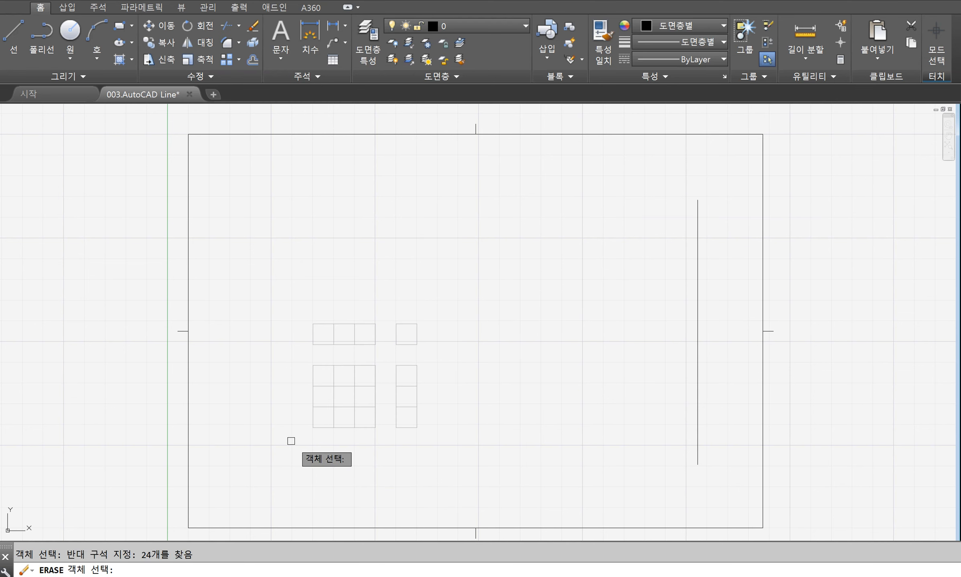
{"action": "key", "text": "Return"}
Draw a long horizontal line across the middle of the frame, ending short of the vertical line
{"action": "type", "text": "l"}
{"action": "key", "text": "Return"}
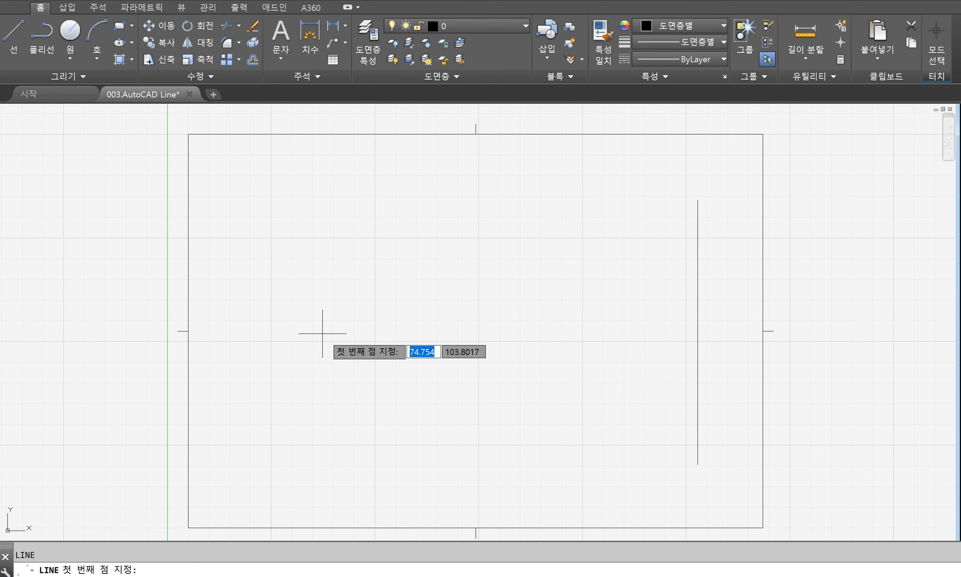
{"action": "left_click", "coordinate": [269, 324]}
{"action": "left_click", "coordinate": [642, 326]}
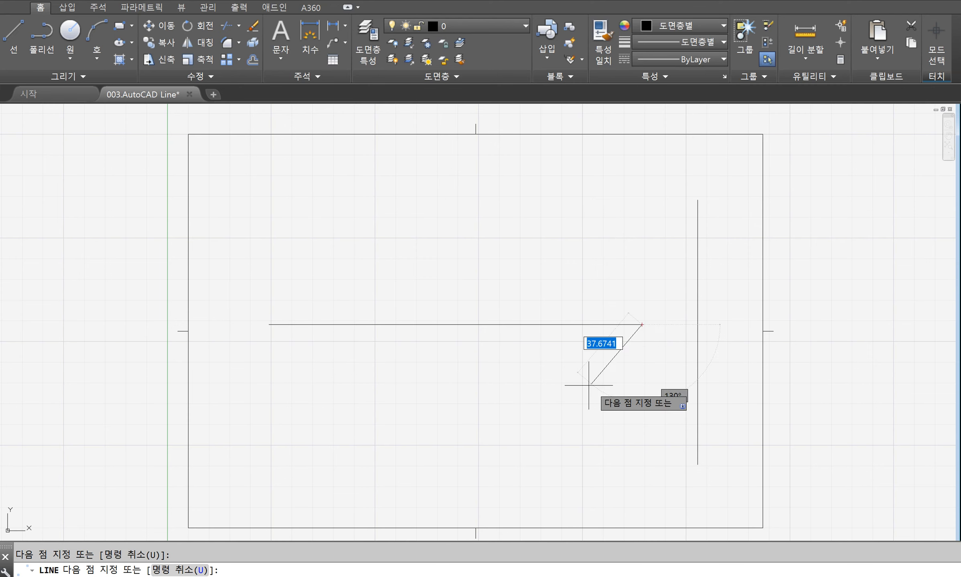
{"action": "key", "text": "Return"}
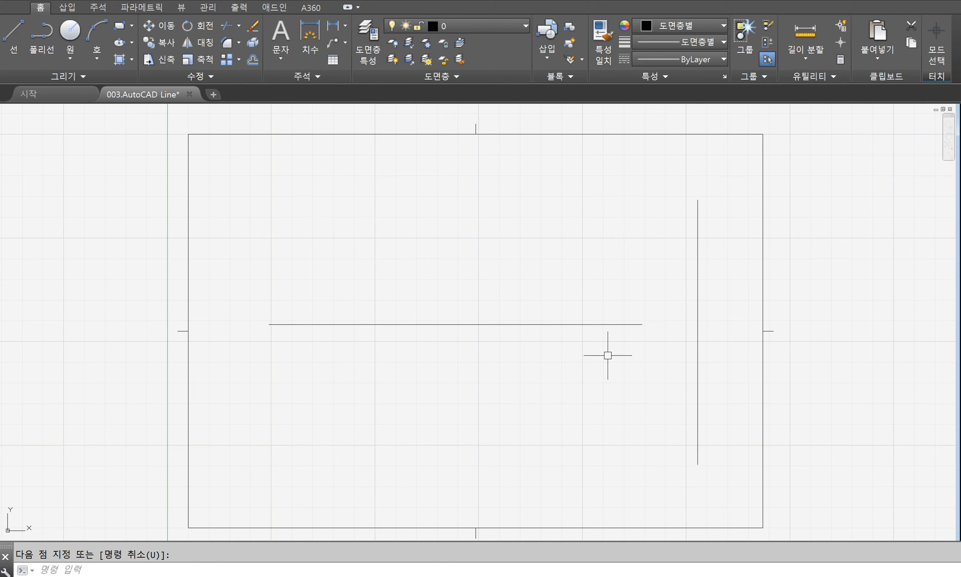
With every object as cutting edge and edge mode set to Extend, try to trim the lower part of the separate vertical line
{"action": "type", "text": "tr"}
{"action": "key", "text": "Return"}
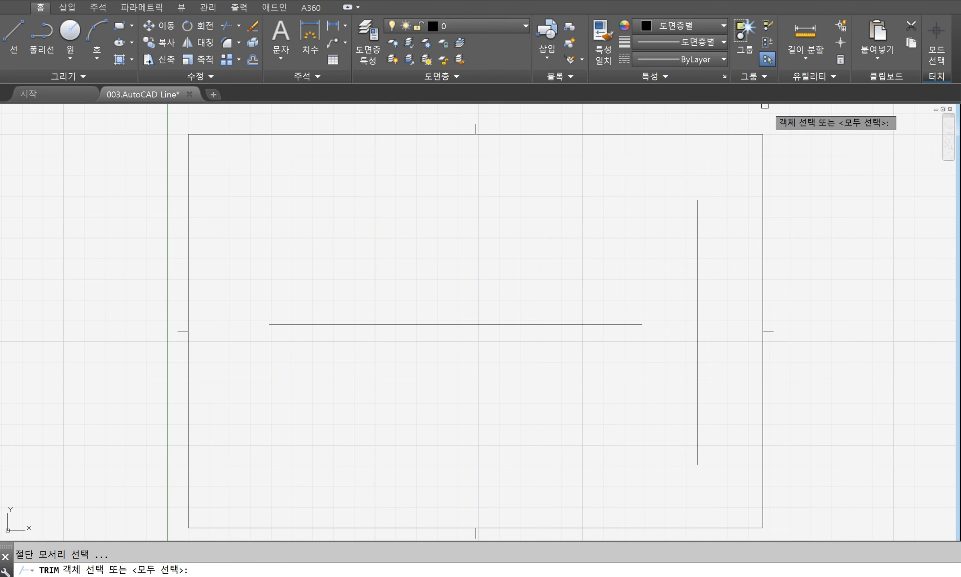
{"action": "key", "text": "Return"}
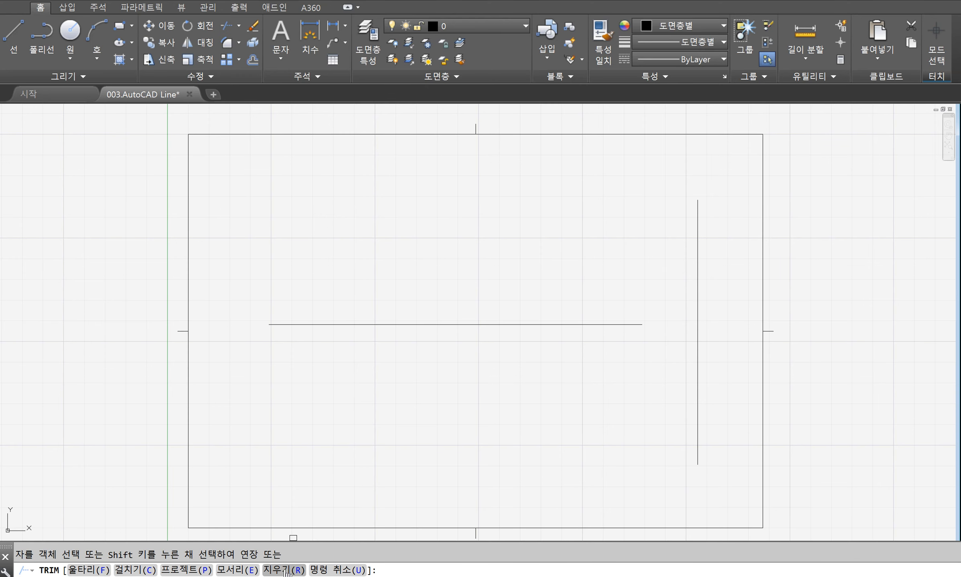
{"action": "left_click", "coordinate": [231, 570]}
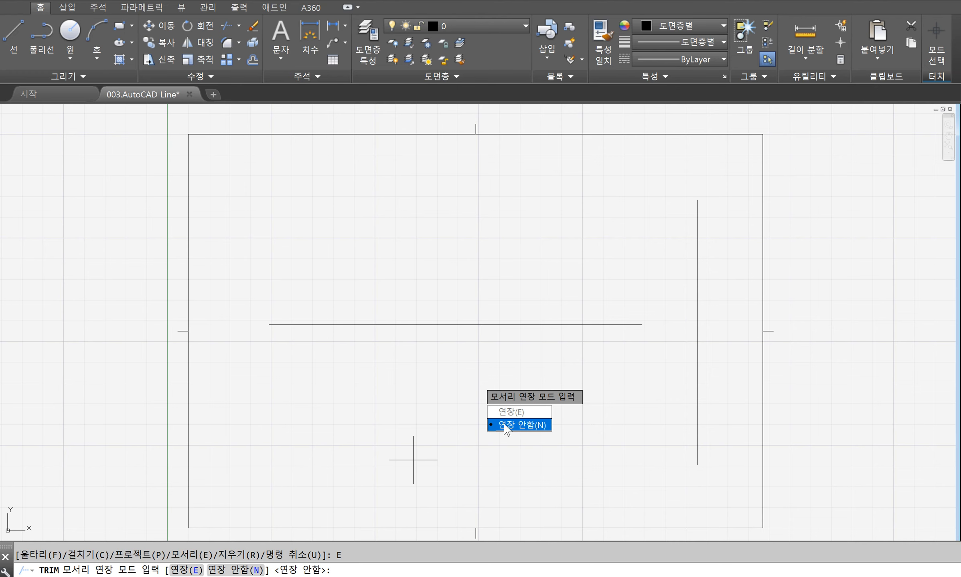
{"action": "left_click", "coordinate": [511, 412]}
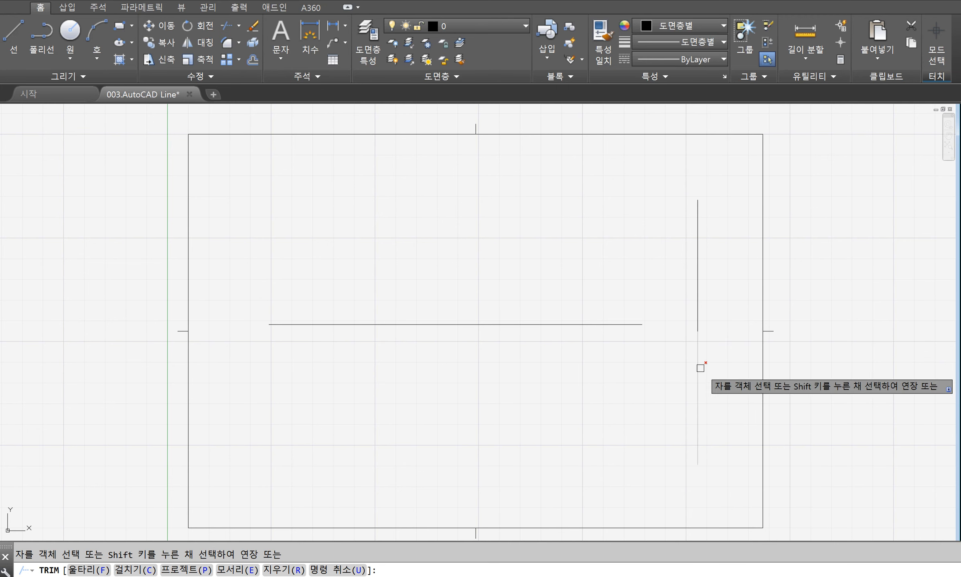
{"action": "left_click", "coordinate": [700, 328]}
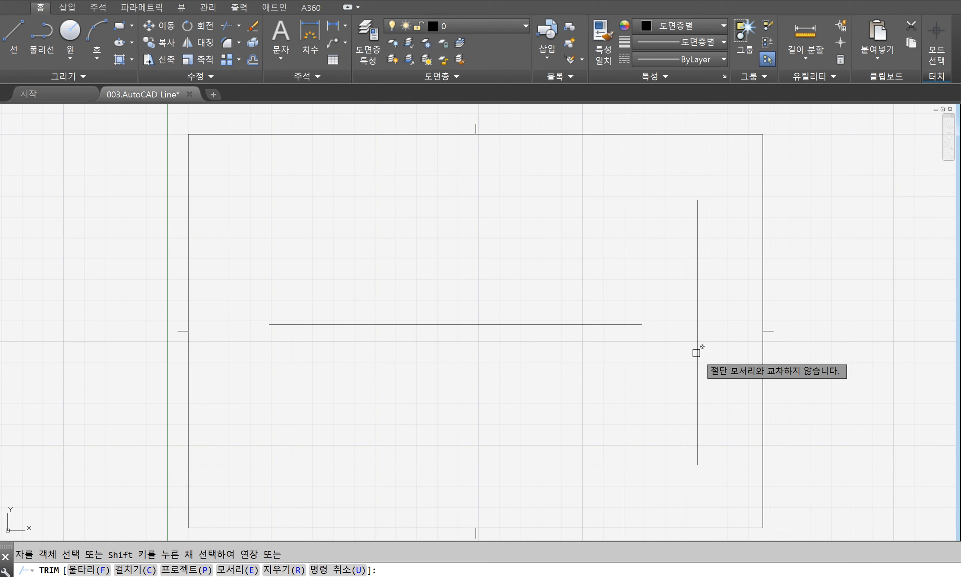
{"action": "key", "text": "Return"}
{"action": "key", "text": "Return"}
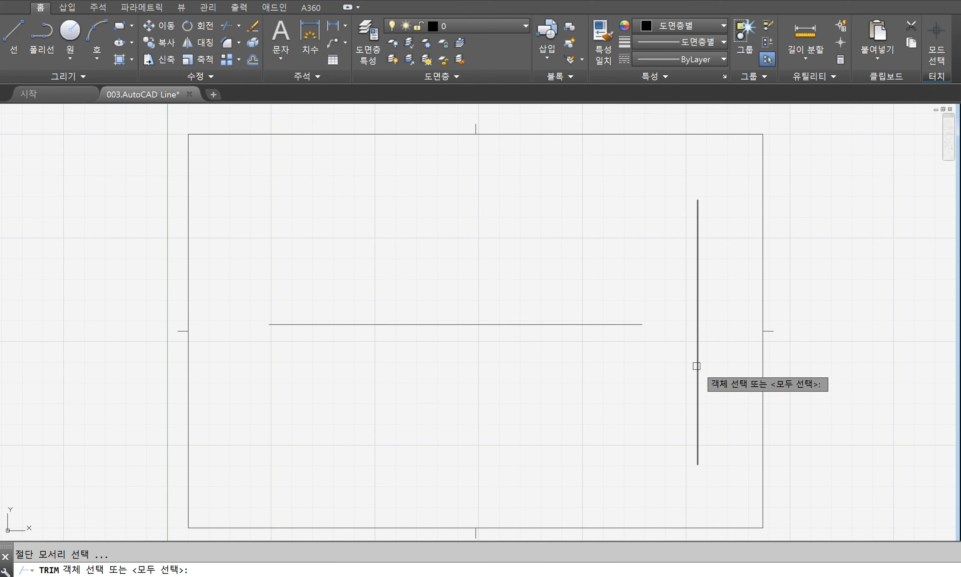
{"action": "key", "text": "Return"}
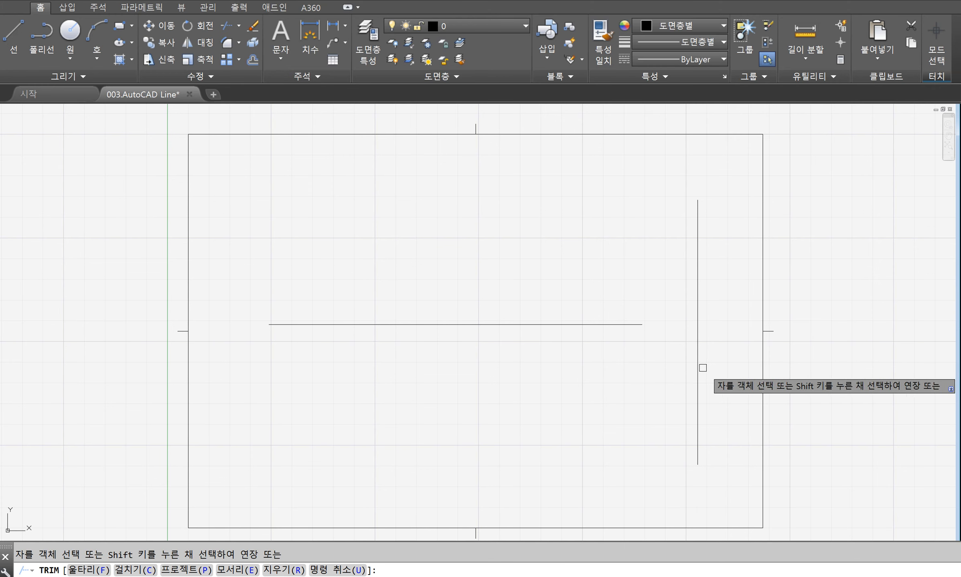
{"action": "key", "text": "Return"}
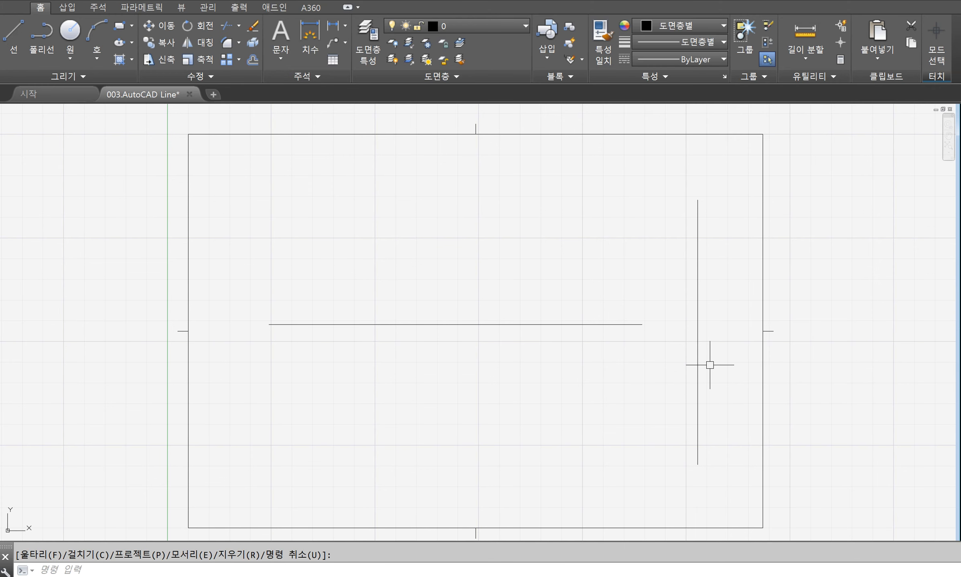
Using edge mode Extend with all objects as cutting edges, trim the vertical line's lower part up to the horizontal line's extension
{"action": "key", "text": "Return"}
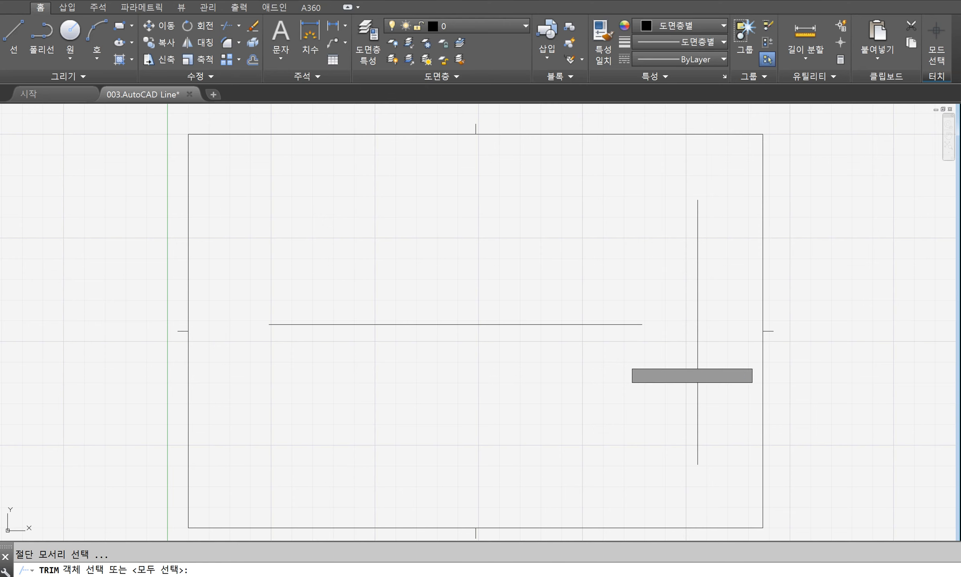
{"action": "key", "text": "Return"}
{"action": "type", "text": "e"}
{"action": "key", "text": "Return"}
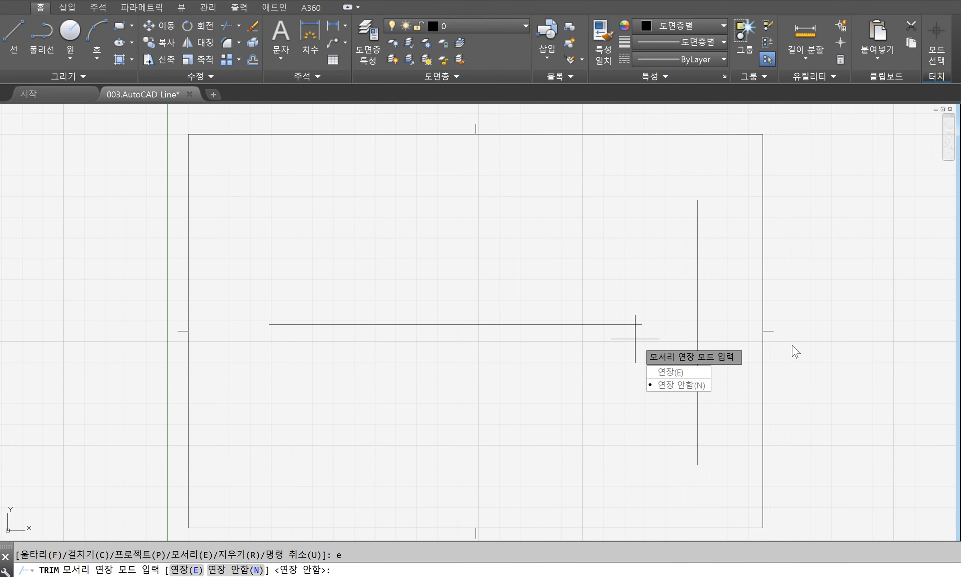
{"action": "left_click", "coordinate": [704, 386]}
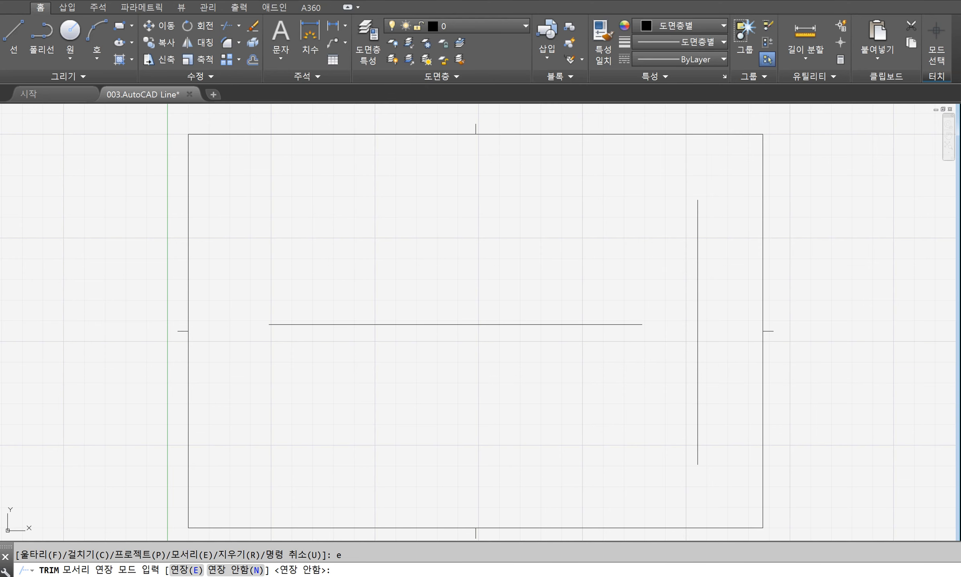
{"action": "left_click", "coordinate": [698, 353]}
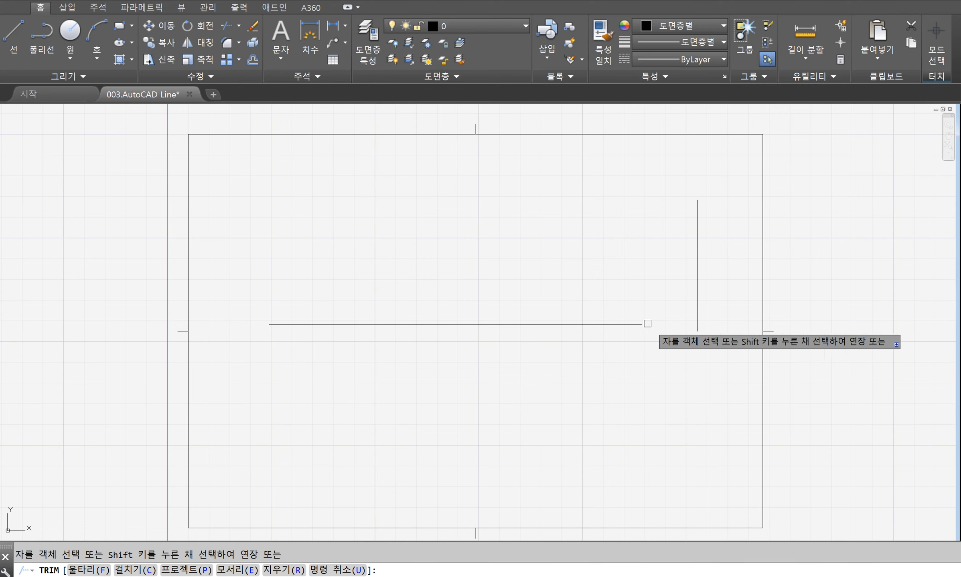
{"action": "left_click", "coordinate": [698, 329]}
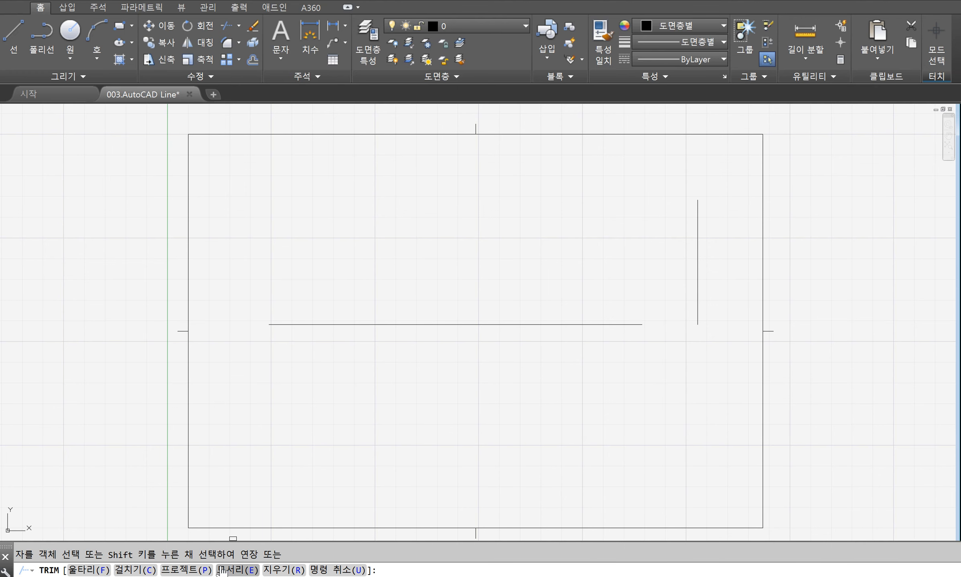
{"action": "key", "text": "Return"}
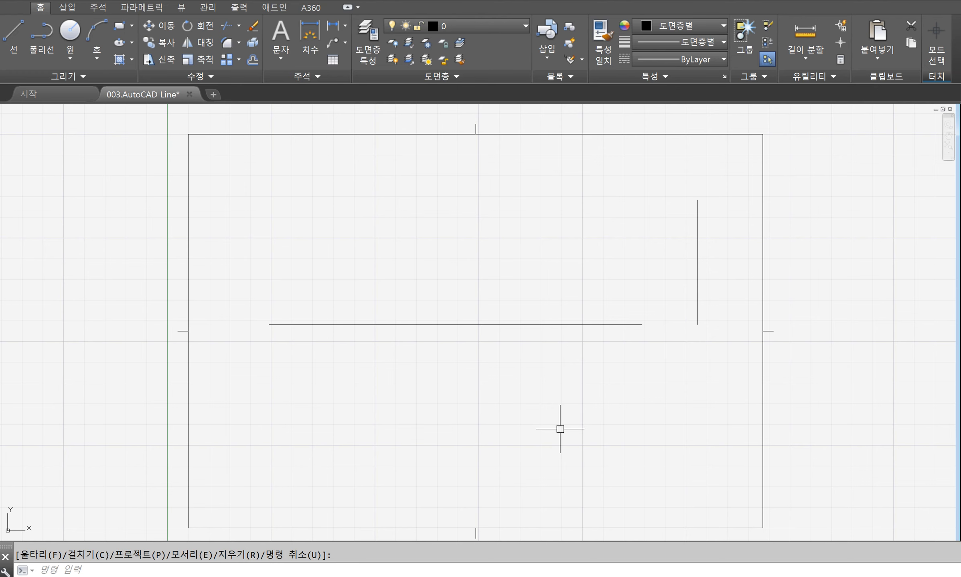
{"action": "type", "text": "e"}
{"action": "key", "text": "Return"}
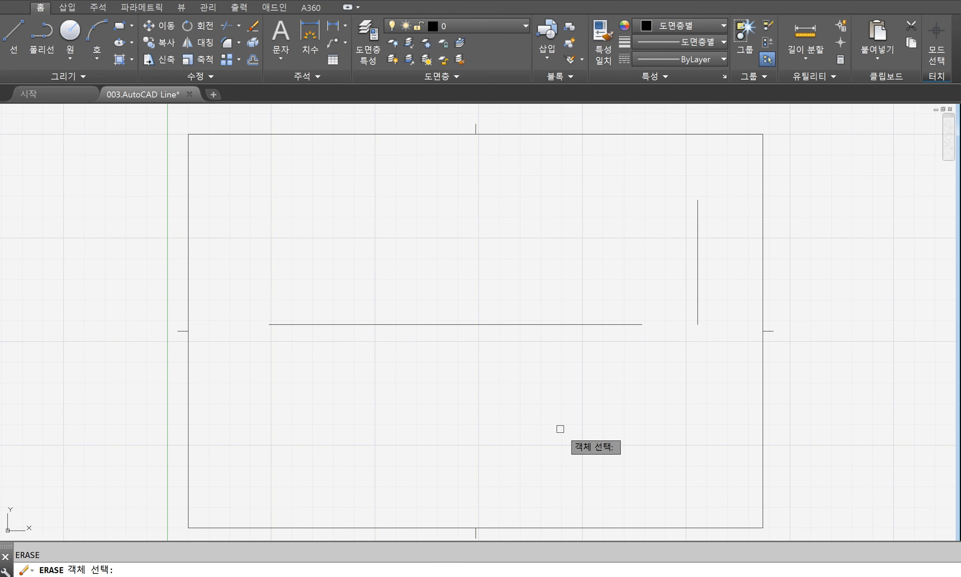
{"action": "key", "text": "Escape"}
Undo the recent trims, the horizontal line and the erasure, going back to the full untrimmed grid
{"action": "key", "text": "ctrl+z"}
{"action": "key", "text": "ctrl+z"}
{"action": "key", "text": "ctrl+z"}
{"action": "key", "text": "ctrl+z"}
{"action": "key", "text": "ctrl+z"}
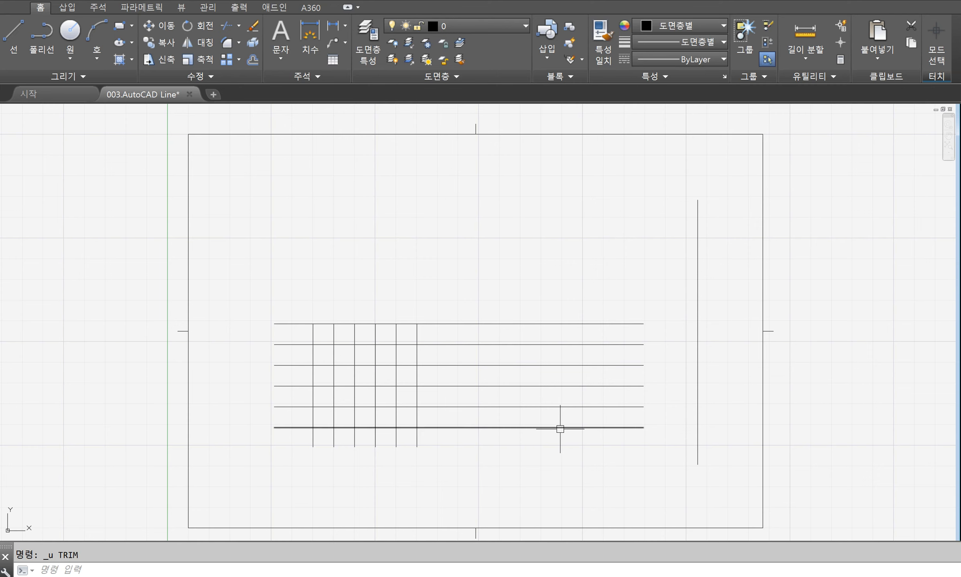
Remove the third and fifth vertical grid lines from within TRIM using its Erase option, and end the command
{"action": "type", "text": "tr"}
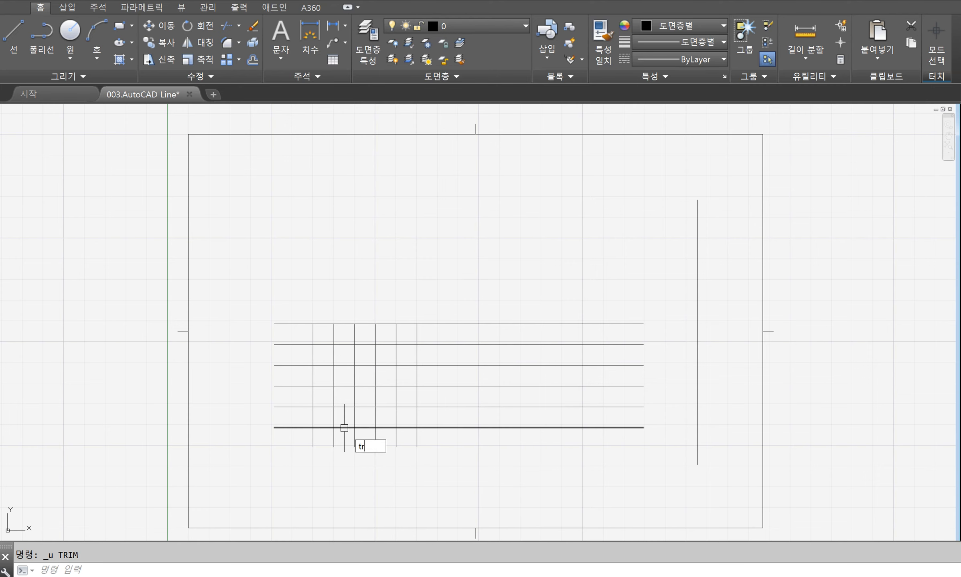
{"action": "key", "text": "Return"}
{"action": "key", "text": "Return"}
{"action": "type", "text": "R"}
{"action": "key", "text": "Return"}
{"action": "left_click", "coordinate": [396, 375]}
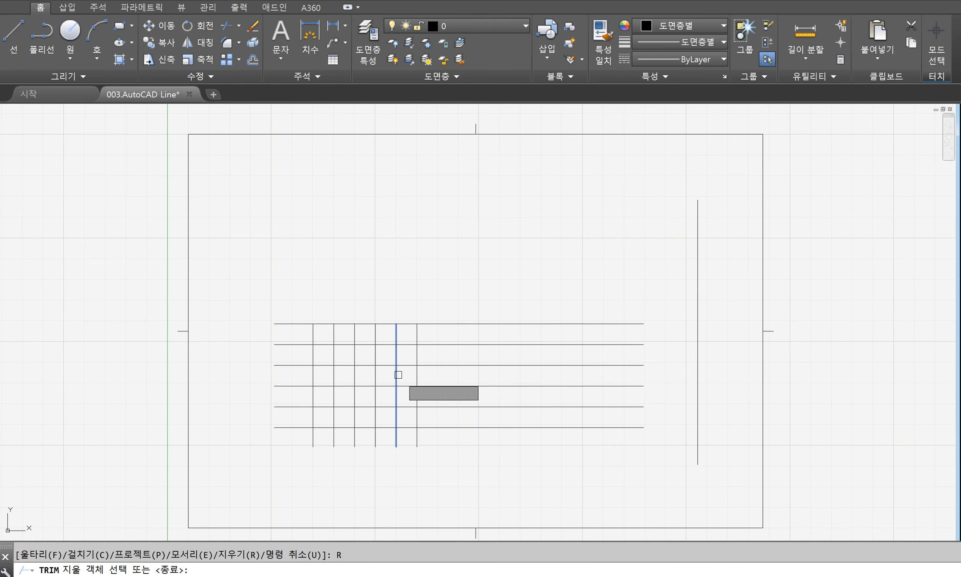
{"action": "left_click", "coordinate": [356, 373]}
{"action": "key", "text": "Return"}
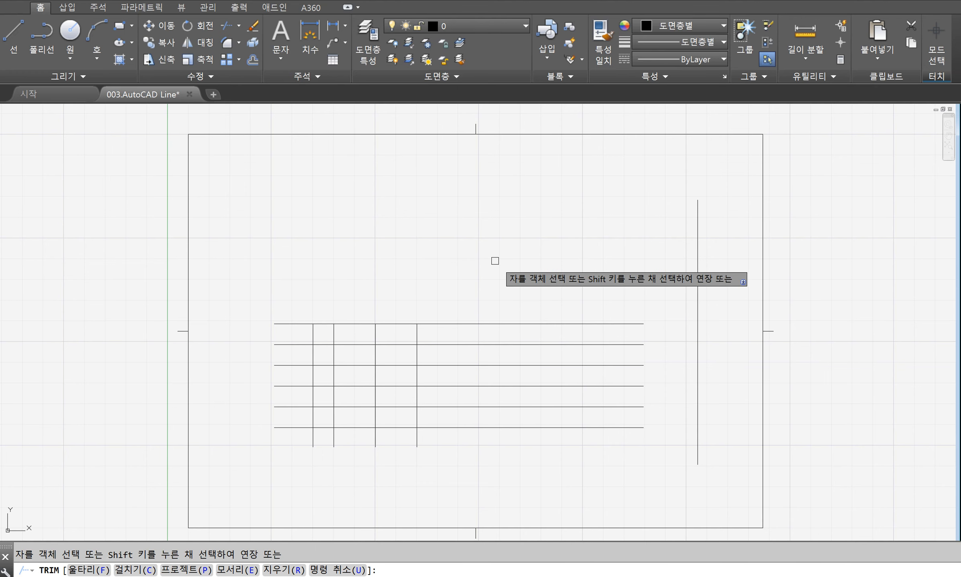
{"action": "key", "text": "Return"}
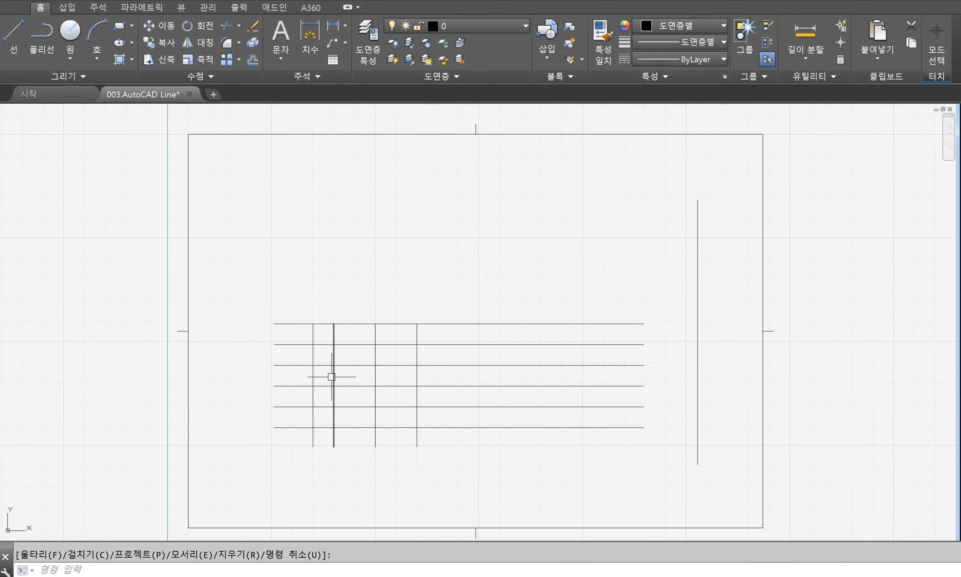
Delete the second and fourth horizontal grid lines from the top by selecting them directly
{"action": "left_click", "coordinate": [360, 385]}
{"action": "left_click", "coordinate": [360, 344]}
{"action": "key", "text": "Delete"}
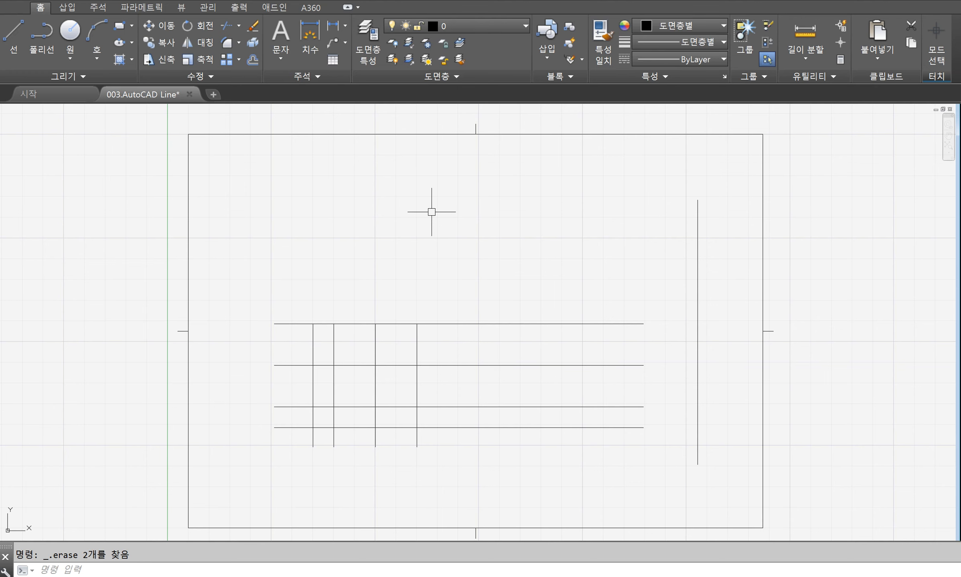
Using edge mode No extend and all objects as cutting edges, trim the horizontal lines beyond the last vertical grid line with one crossing window
{"action": "type", "text": "tr"}
{"action": "key", "text": "Return"}
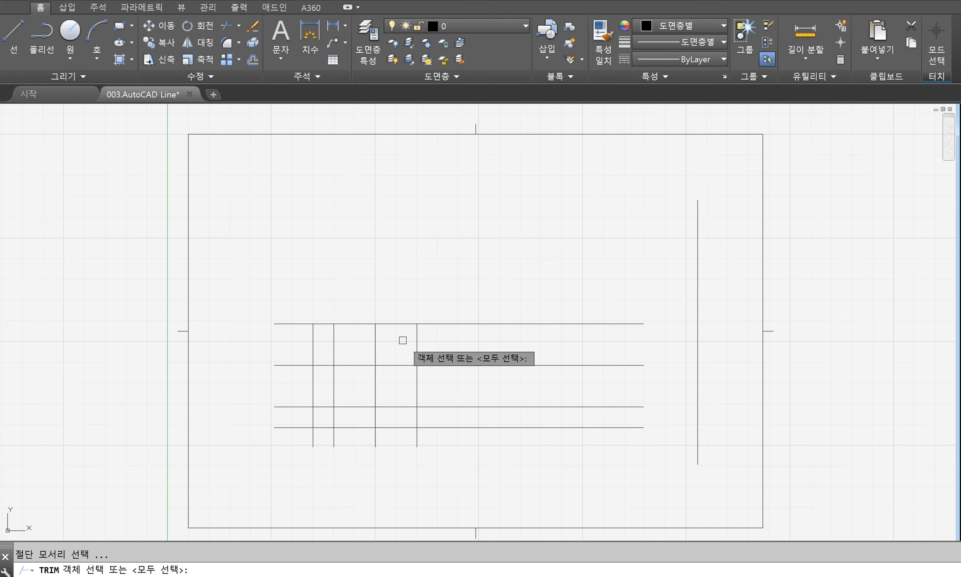
{"action": "key", "text": "Return"}
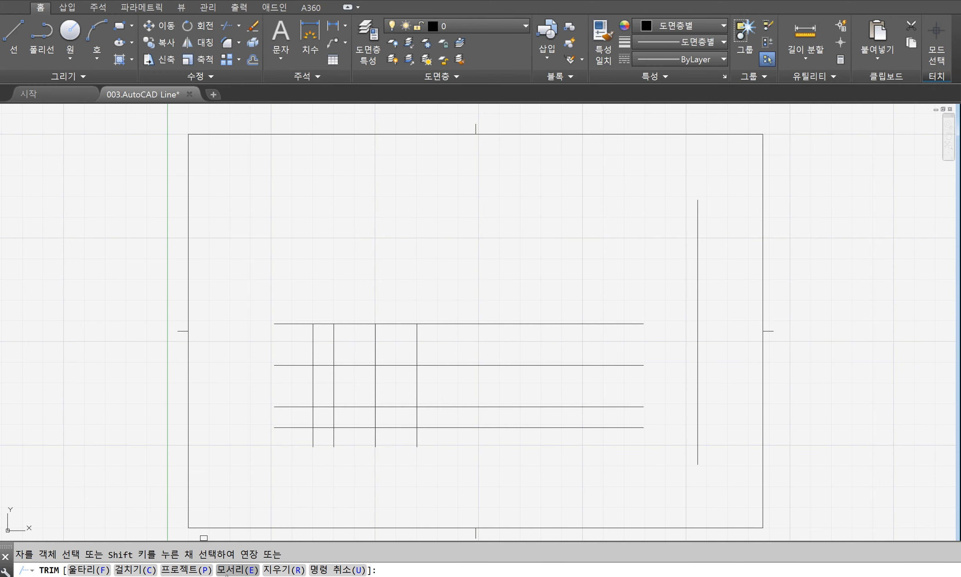
{"action": "left_click", "coordinate": [232, 571]}
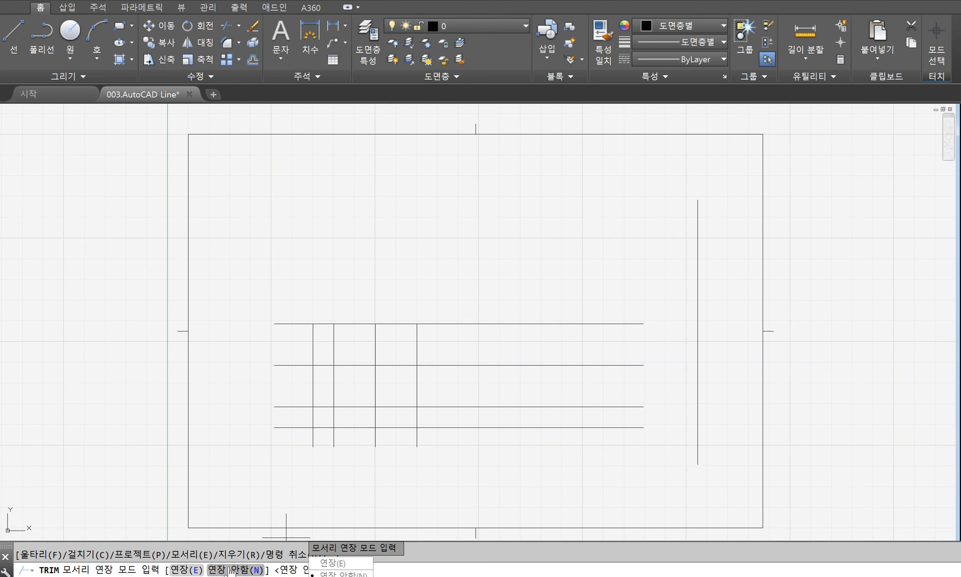
{"action": "left_click", "coordinate": [331, 574]}
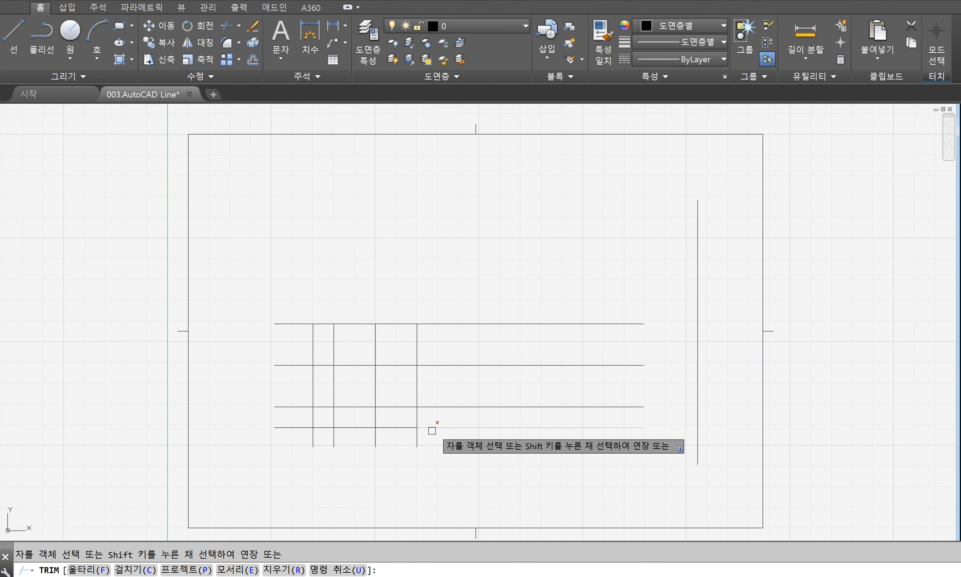
{"action": "left_click", "coordinate": [536, 472]}
{"action": "left_click", "coordinate": [481, 307]}
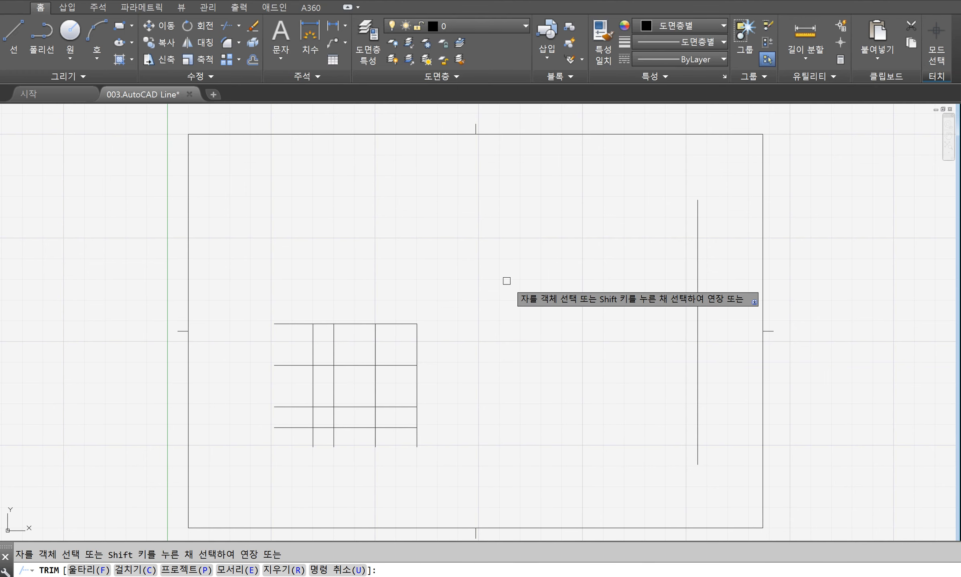
{"action": "key", "text": "Return"}
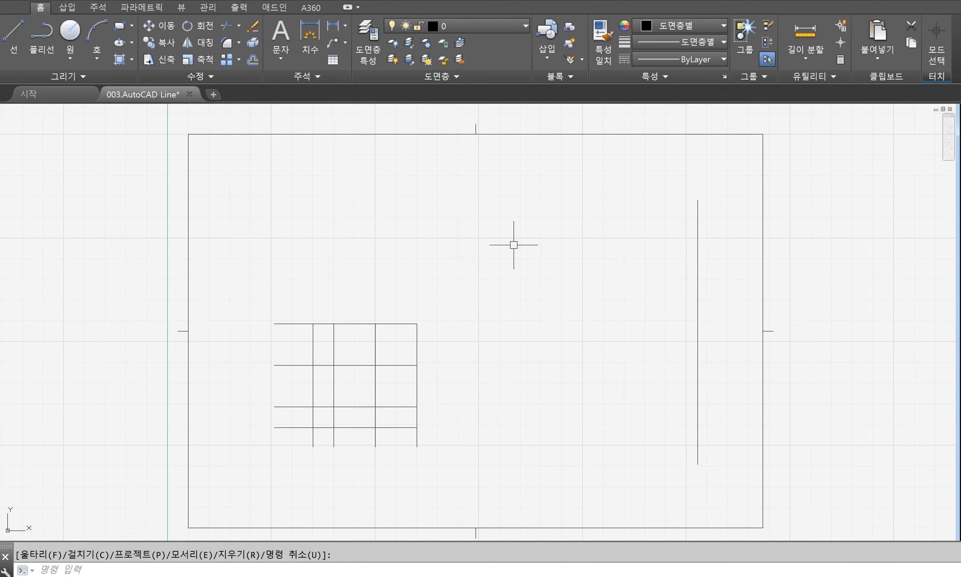
{"action": "key", "text": "Escape"}
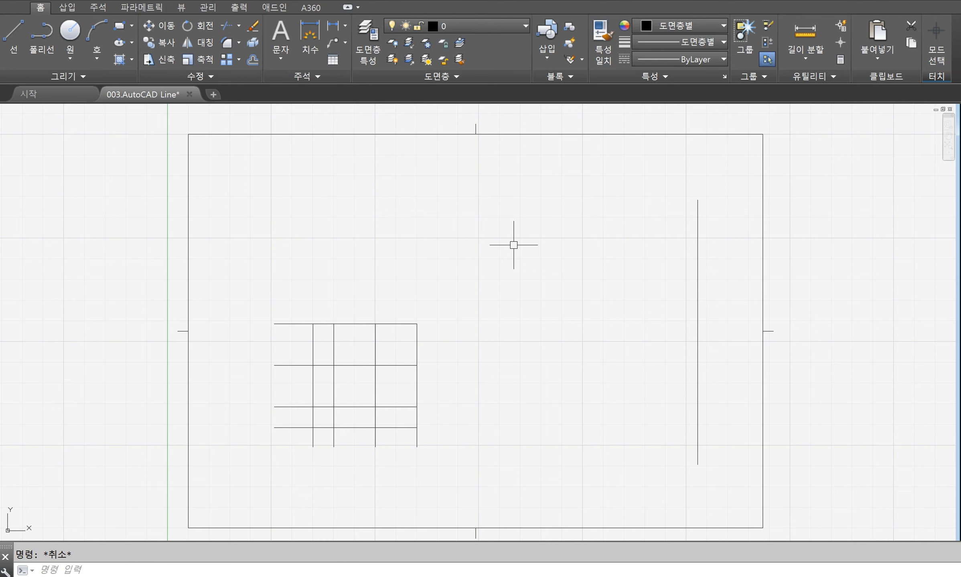